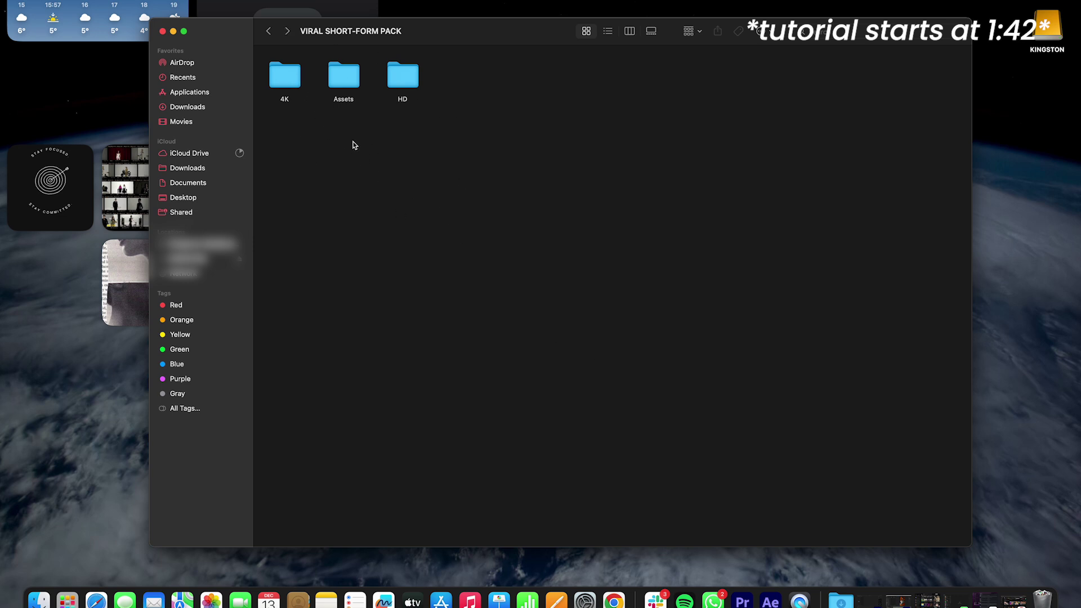
pyautogui.doubleClick(290, 81)
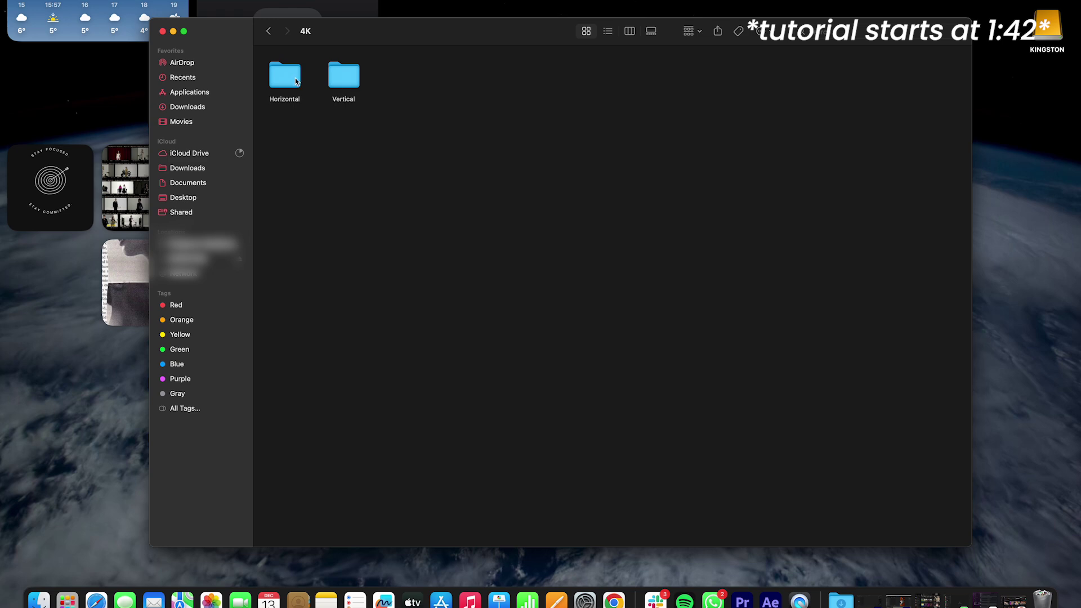
pyautogui.doubleClick(292, 80)
pyautogui.moveTo(265, 67); pyautogui.dragTo(956, 180)
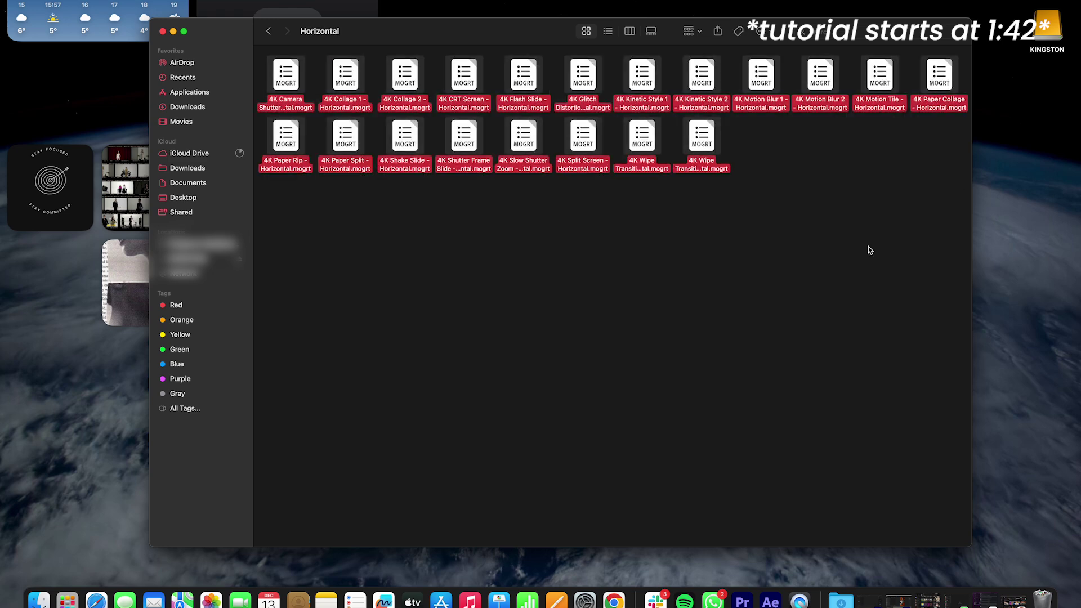
pyautogui.click(866, 246)
pyautogui.click(268, 31)
pyautogui.doubleClick(344, 75)
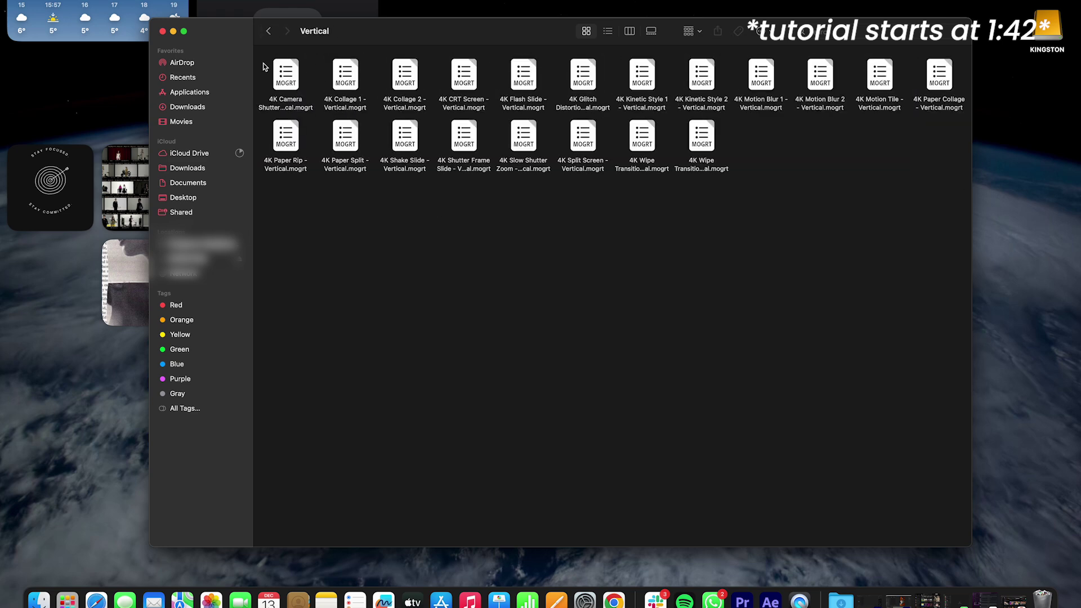
pyautogui.moveTo(264, 67); pyautogui.dragTo(956, 212)
pyautogui.click(865, 286)
pyautogui.click(269, 31)
pyautogui.click(268, 31)
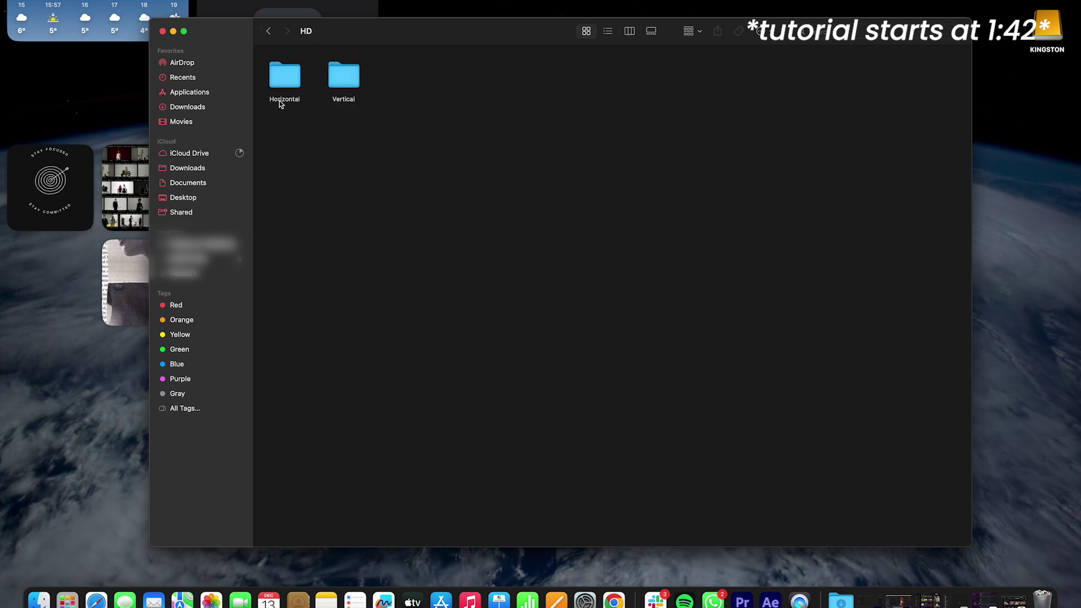
pyautogui.doubleClick(282, 84)
pyautogui.click(268, 31)
pyautogui.doubleClick(345, 73)
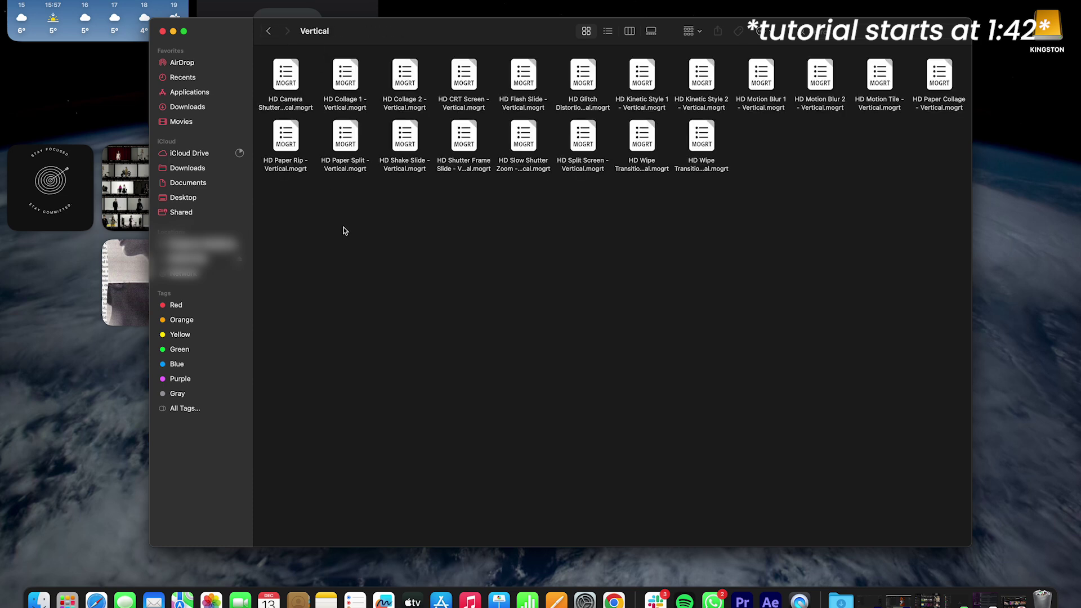
pyautogui.click(269, 31)
pyautogui.click(269, 31)
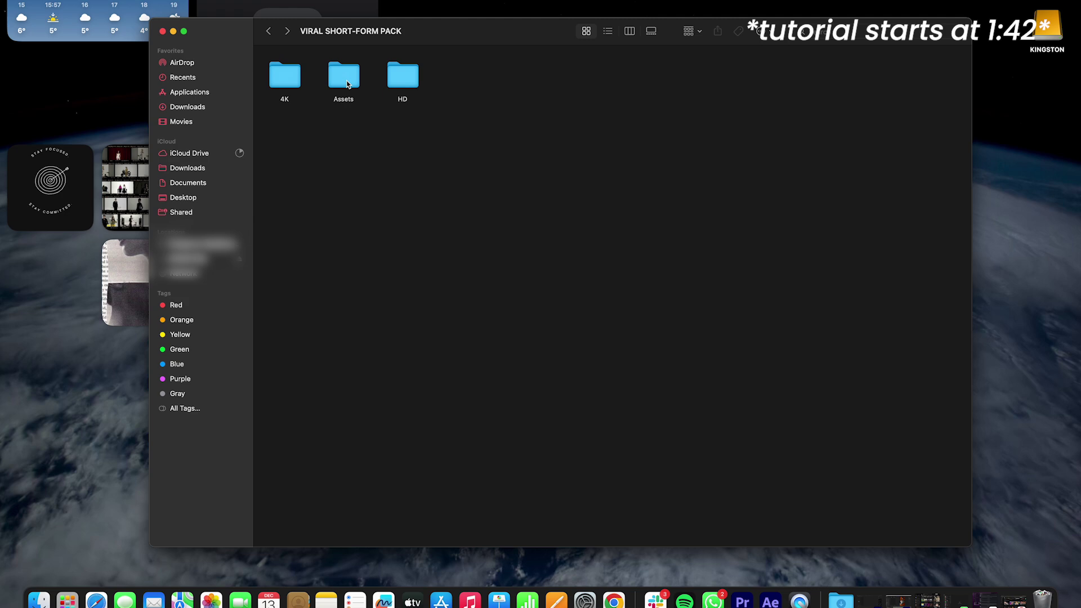
pyautogui.doubleClick(344, 79)
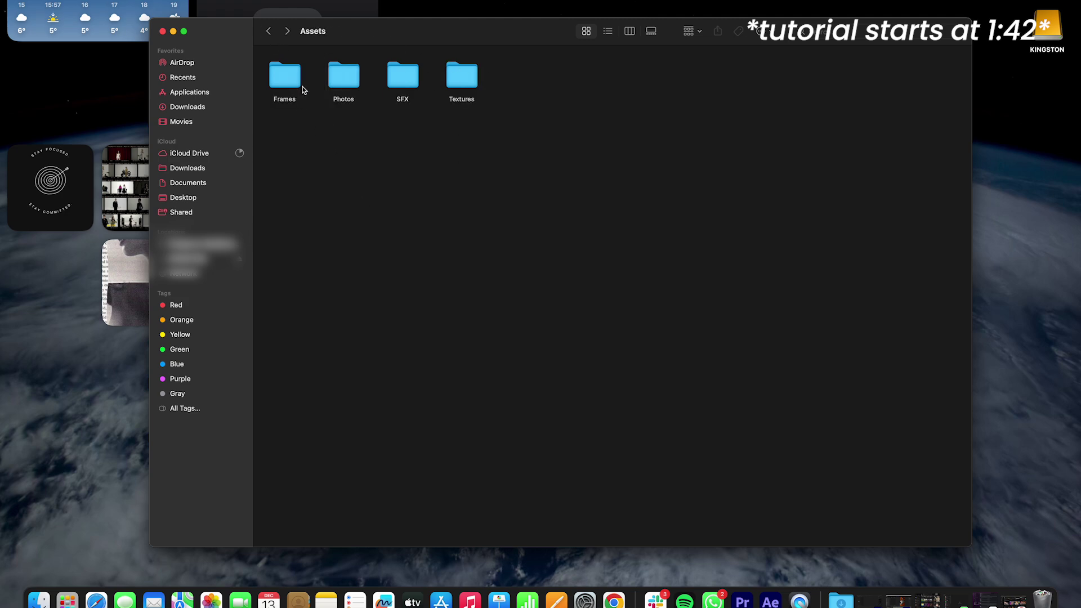
pyautogui.doubleClick(340, 73)
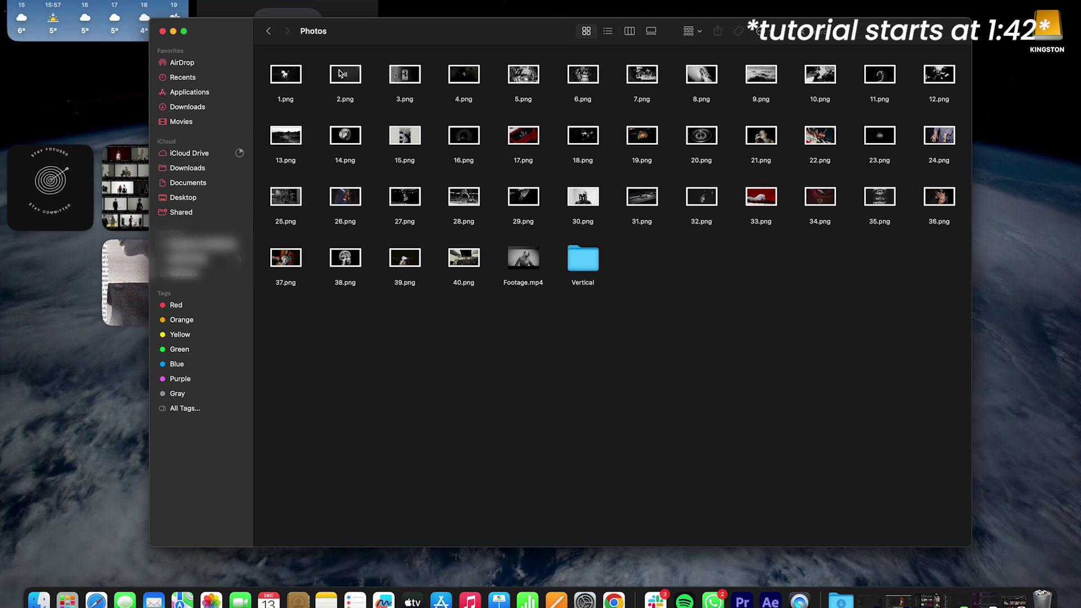
pyautogui.doubleClick(589, 265)
pyautogui.click(269, 31)
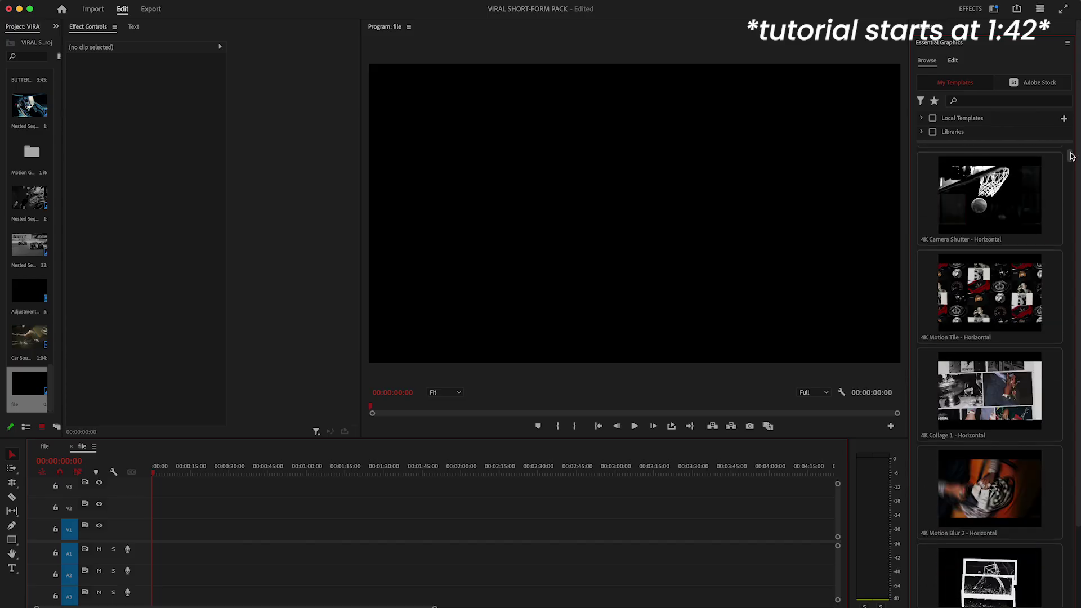
pyautogui.moveTo(1071, 157); pyautogui.dragTo(1078, 181)
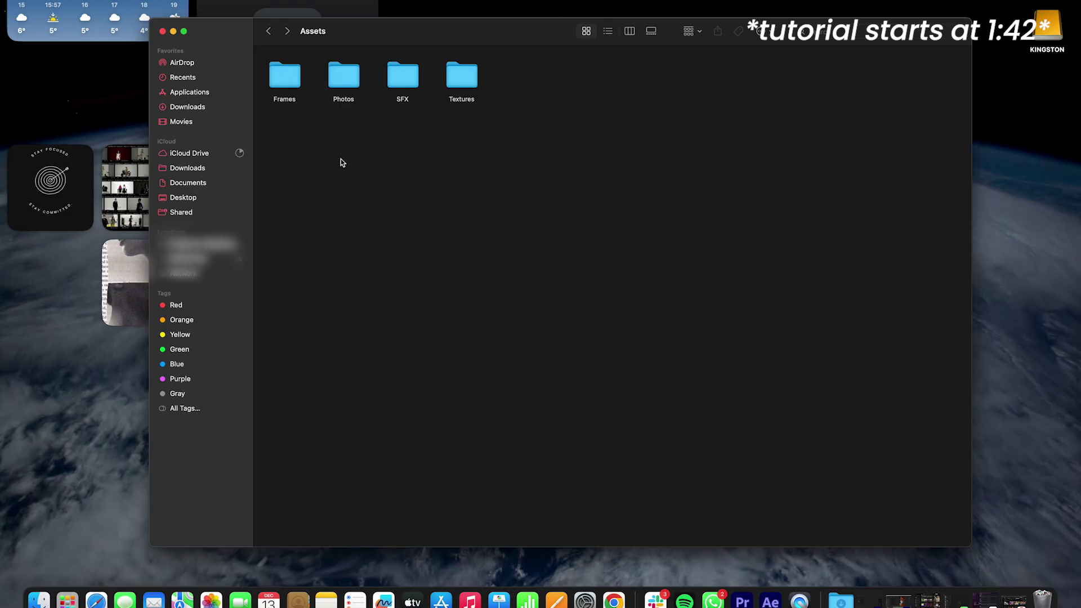
pyautogui.click(269, 31)
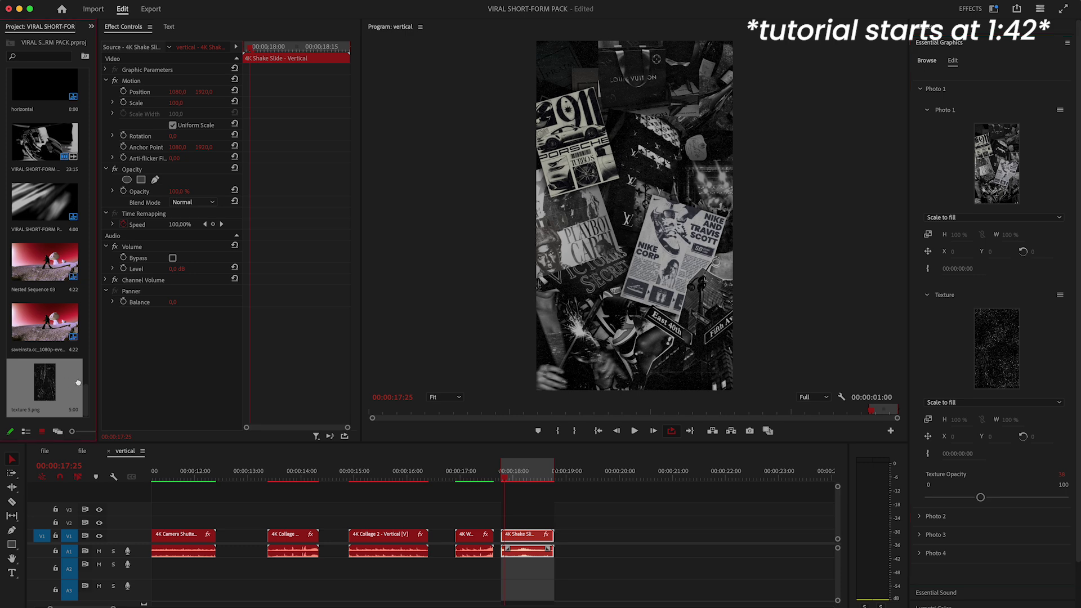
# - Put texture 5.png into the Shake Slide template's Texture slot and unlink the clip's audio
pyautogui.moveTo(78, 383); pyautogui.dragTo(1004, 352)
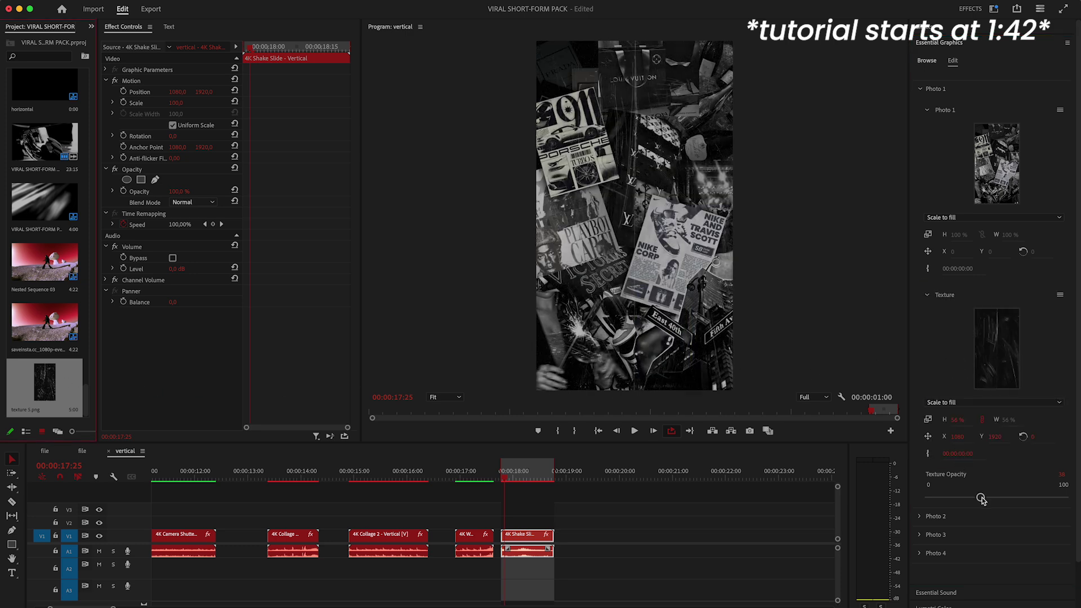
pyautogui.rightClick(463, 550)
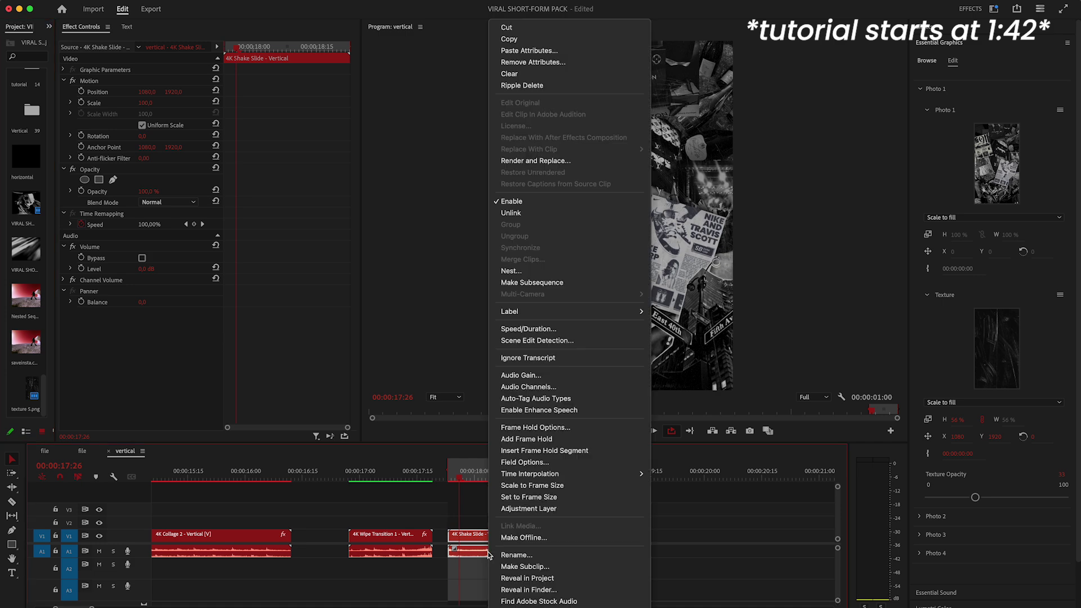
pyautogui.click(507, 212)
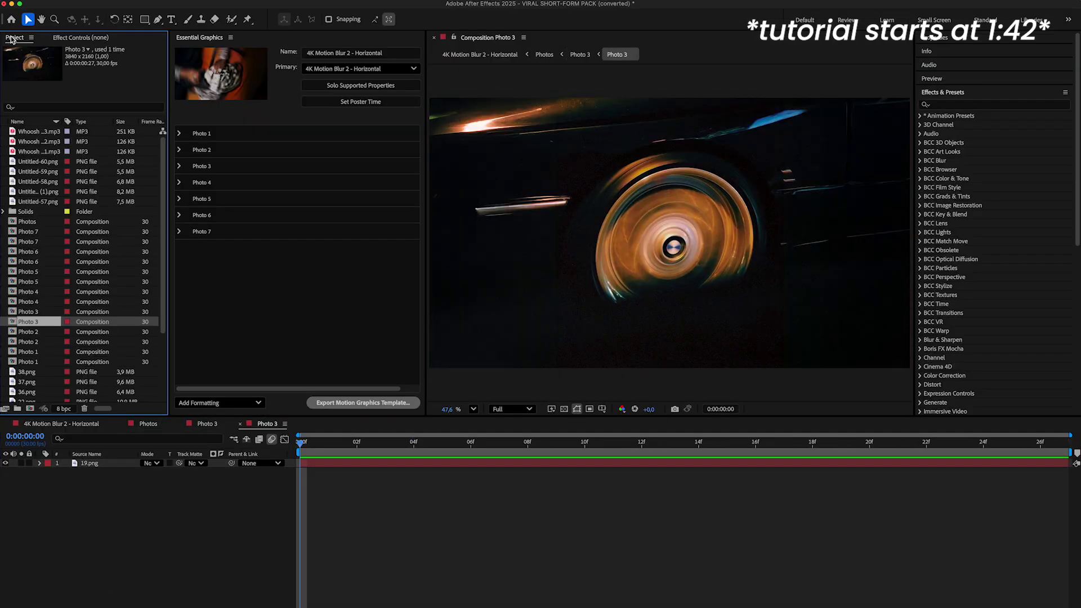
# - Replace the Photo 3 and Photo 4 comp layers' sources with the selected new photos
pyautogui.press('super+alt+slash')
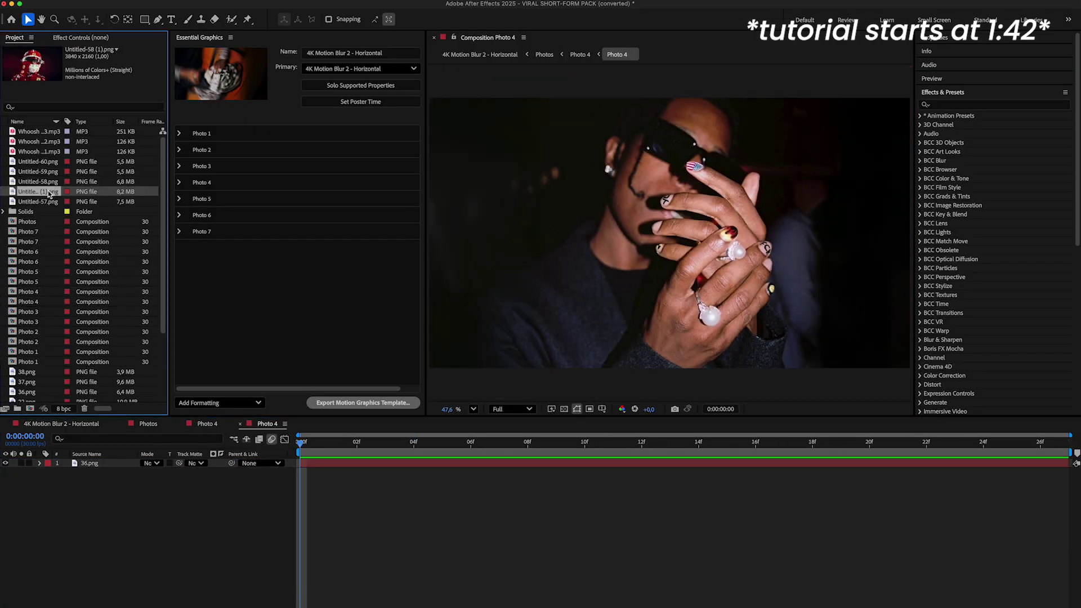
pyautogui.press('super+alt+slash')
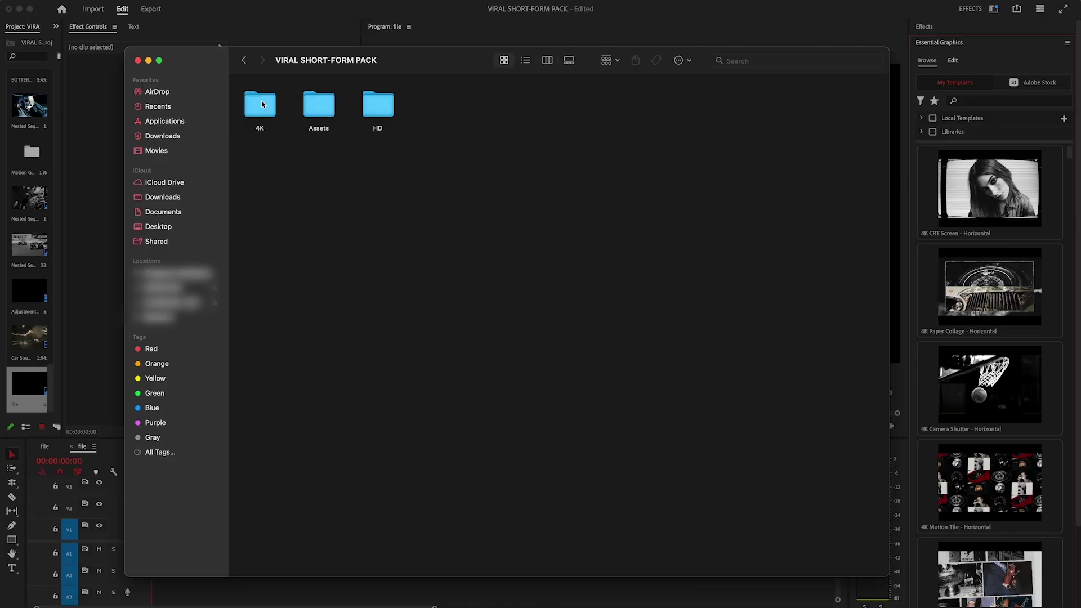
# - Open 4K > Horizontal and drag all 20 MOGRT files onto Premiere's Essential Graphics panel
pyautogui.doubleClick(262, 104)
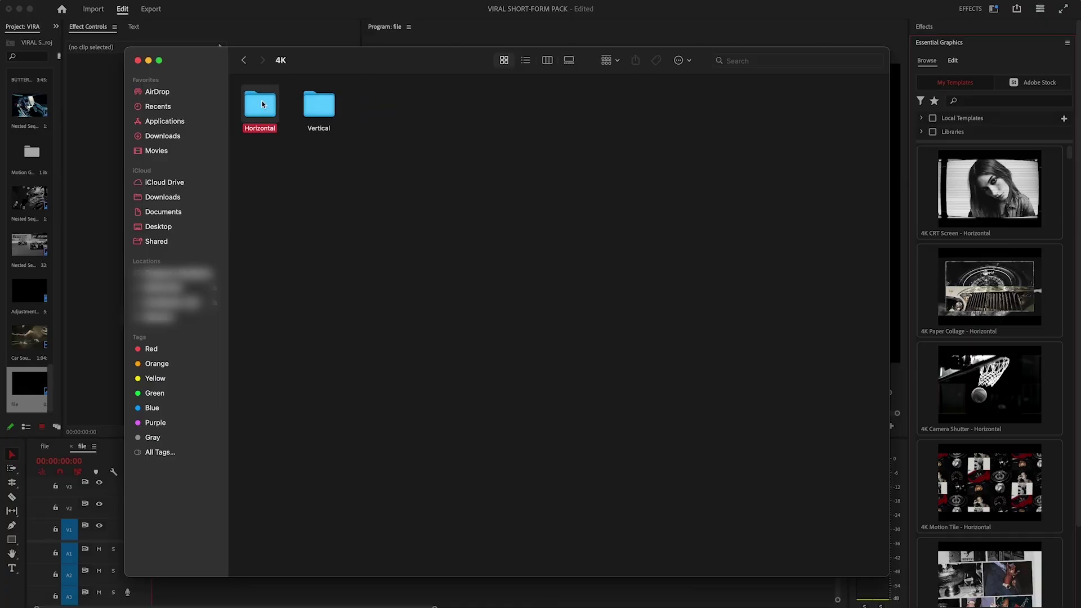
pyautogui.doubleClick(262, 105)
pyautogui.moveTo(253, 99); pyautogui.dragTo(870, 243)
pyautogui.moveTo(738, 173); pyautogui.dragTo(1072, 157)
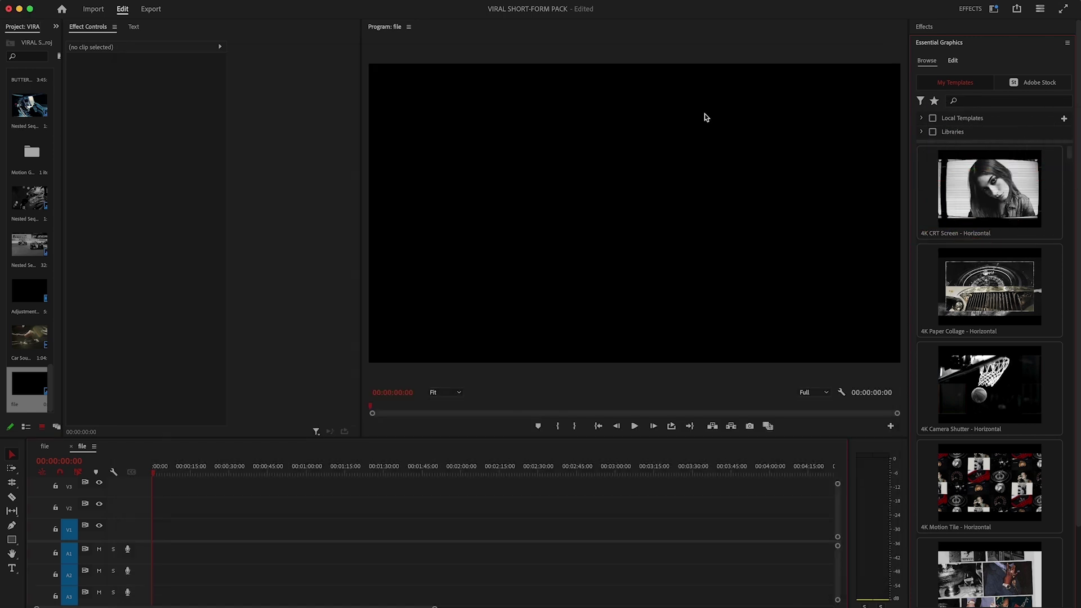
# - Drop 4K Kinetic Style 1 - Vertical from Essential Graphics at the sequence start, fit the timeline and play it
pyautogui.click(327, 7)
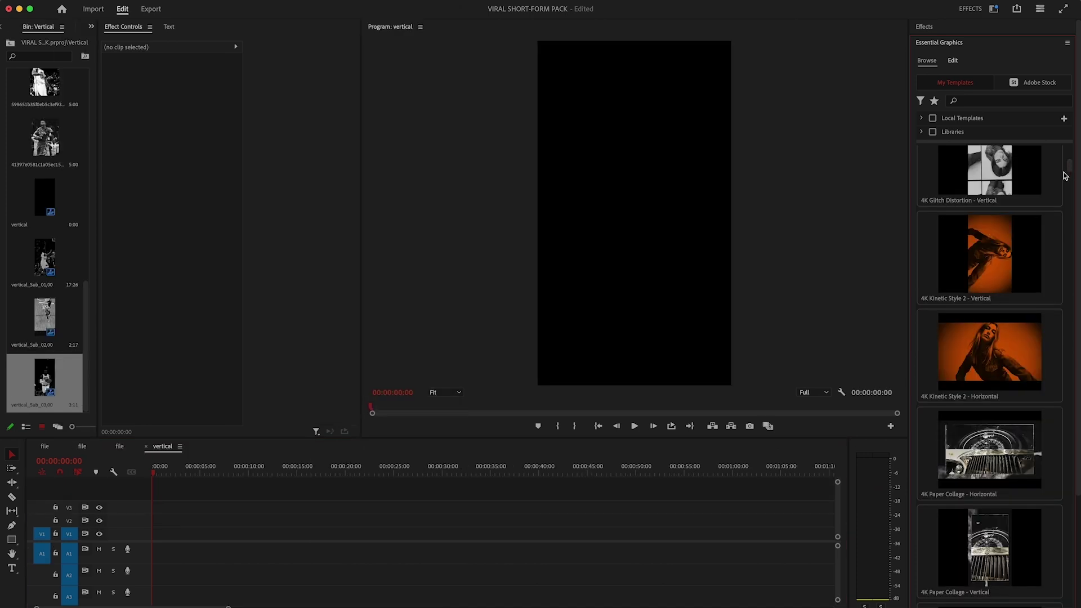
pyautogui.scroll(-6, 1072, 171)
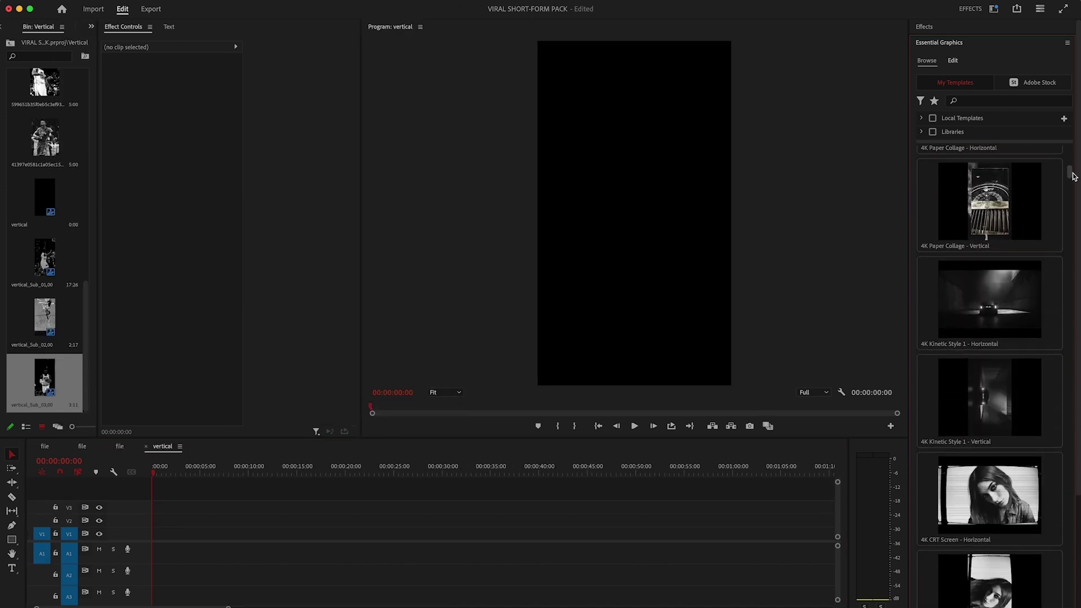
pyautogui.scroll(-1, 1072, 176)
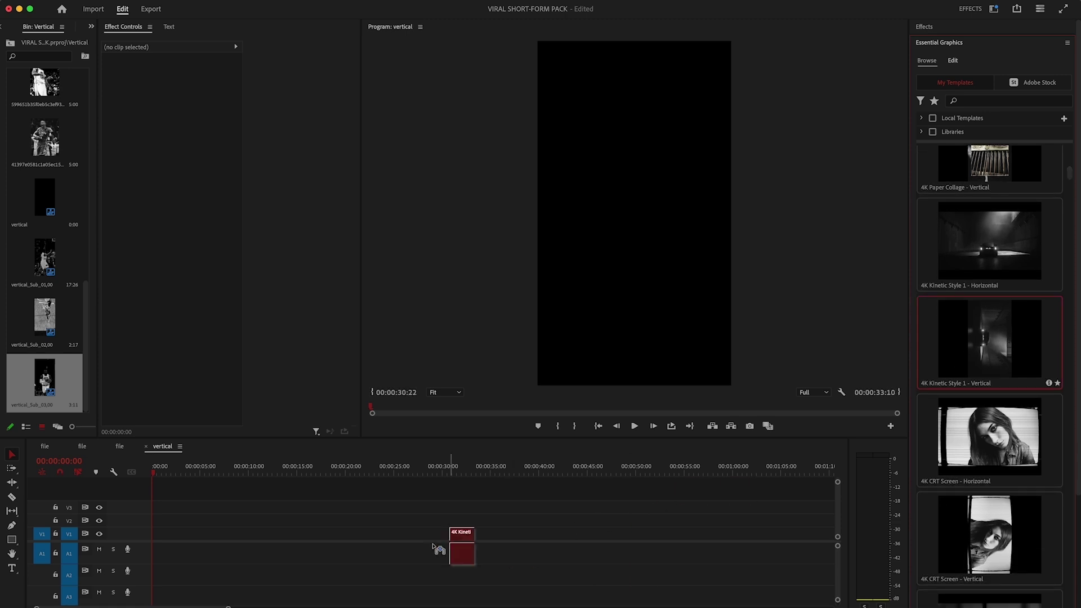
pyautogui.moveTo(433, 545); pyautogui.dragTo(278, 546)
pyautogui.moveTo(156, 553); pyautogui.dragTo(158, 553)
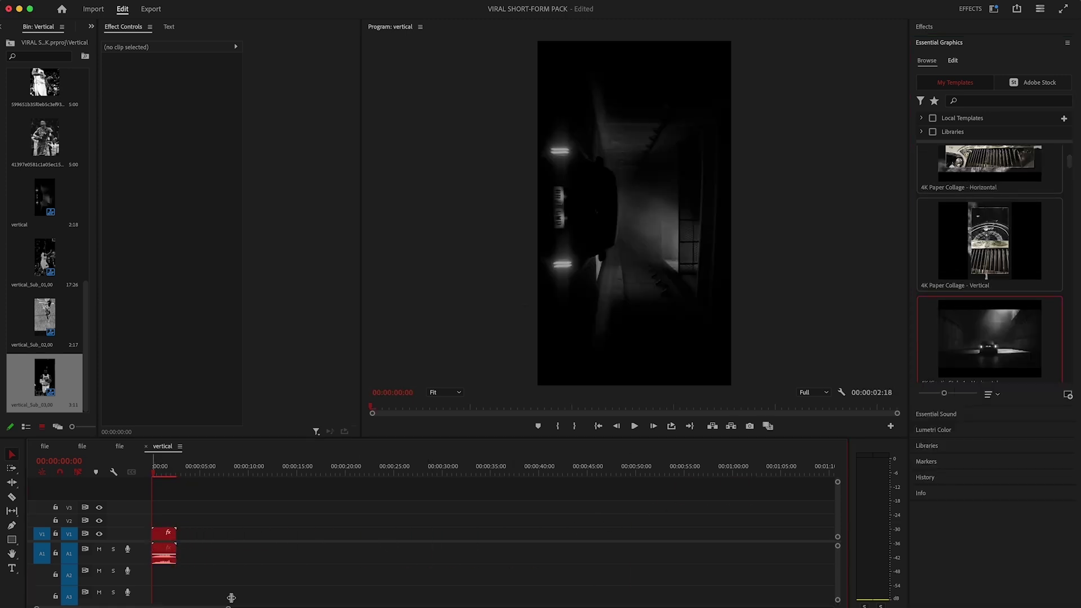
pyautogui.press('=')
pyautogui.press('=')
pyautogui.press('=')
pyautogui.press('space')
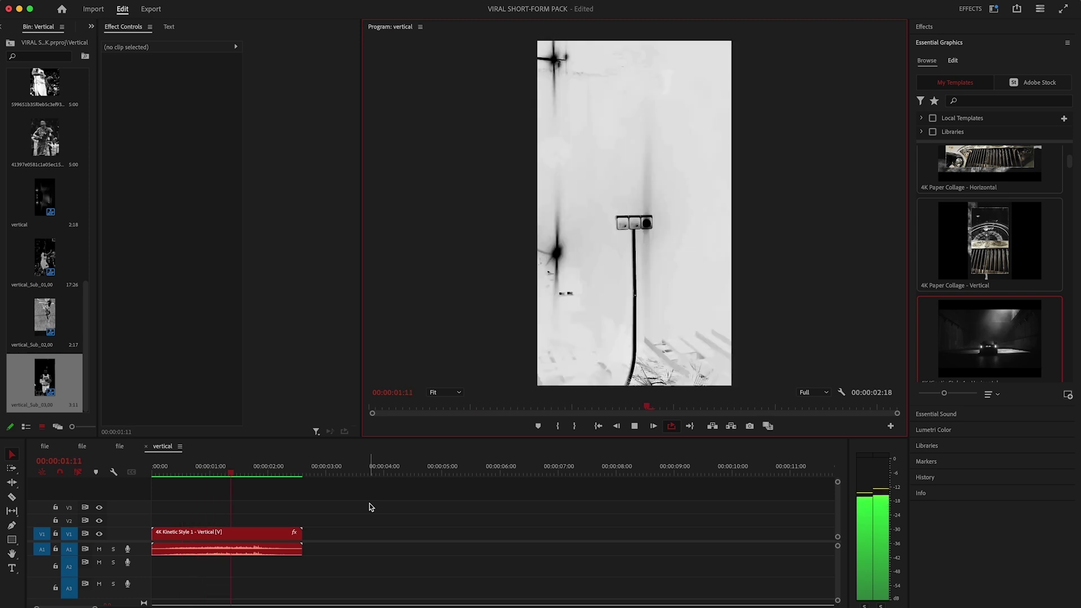
# - Fill Kinetic Style 1's Video 1, 4 and 6 slots with basketball clips and render previews
pyautogui.click(282, 533)
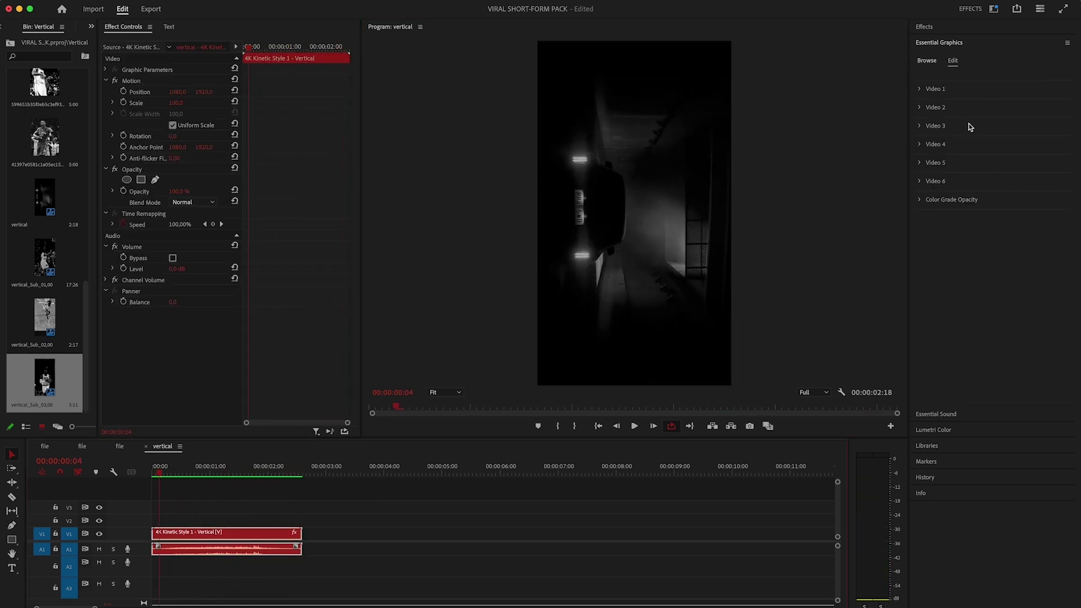
pyautogui.click(919, 90)
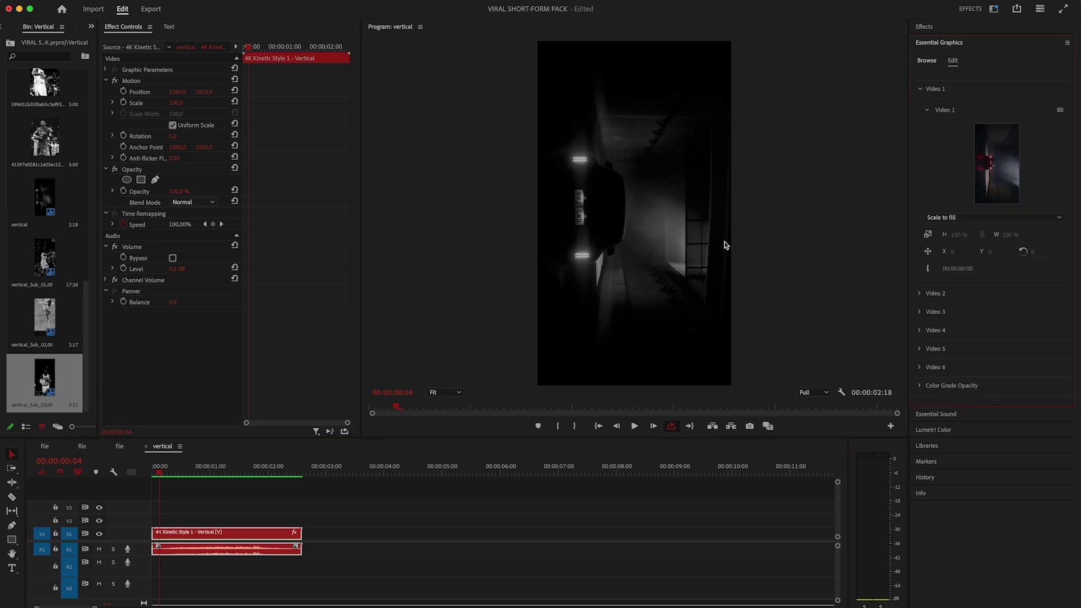
pyautogui.moveTo(44, 258); pyautogui.dragTo(935, 186)
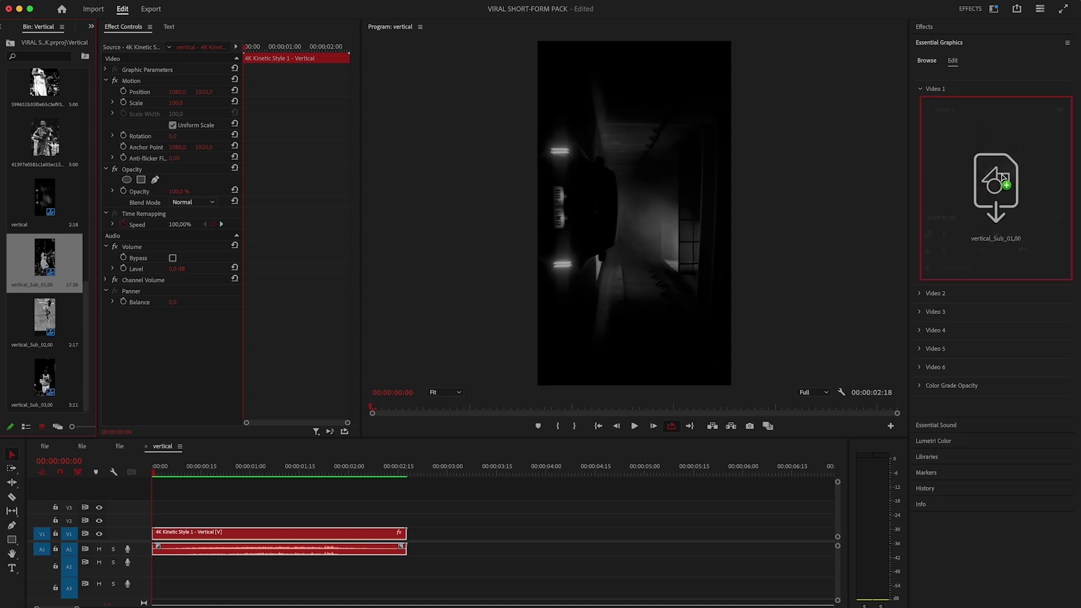
pyautogui.moveTo(1002, 178); pyautogui.dragTo(1002, 178)
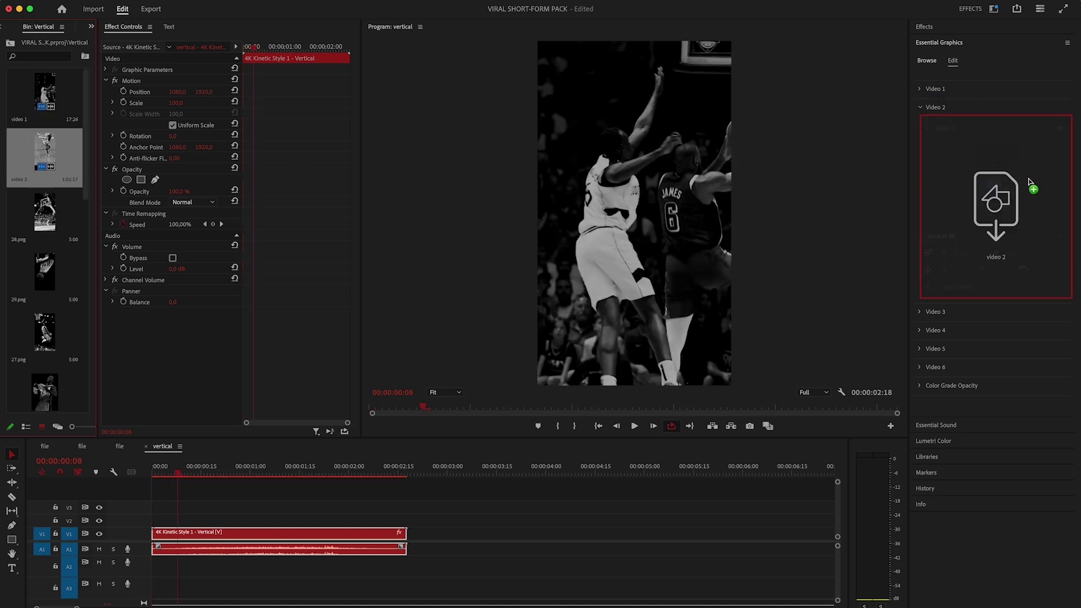
pyautogui.moveTo(1035, 186); pyautogui.dragTo(997, 236)
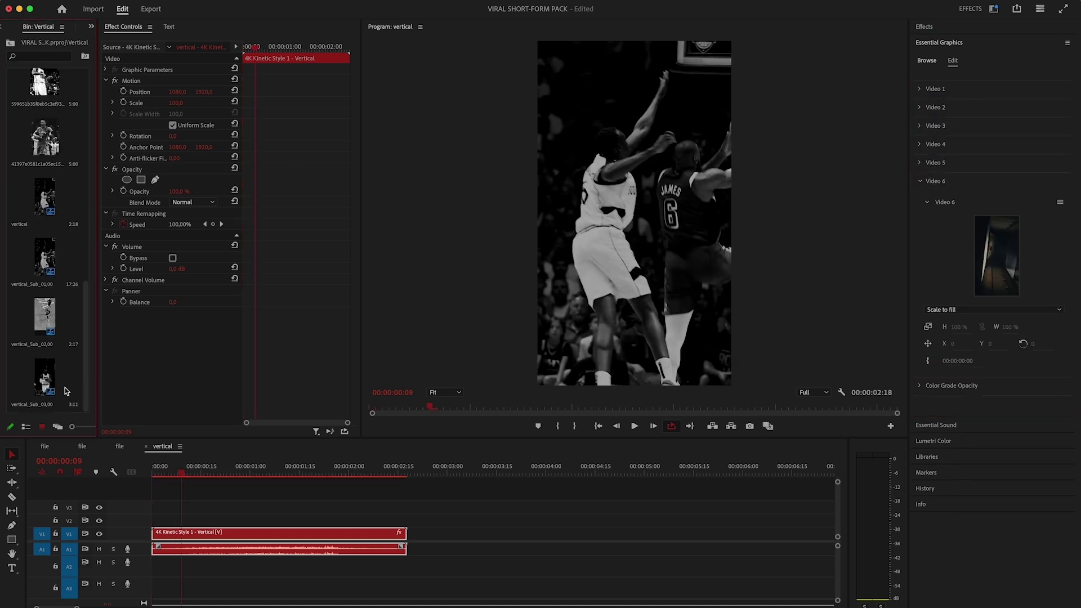
pyautogui.moveTo(44, 320); pyautogui.dragTo(608, 299)
pyautogui.click(304, 35)
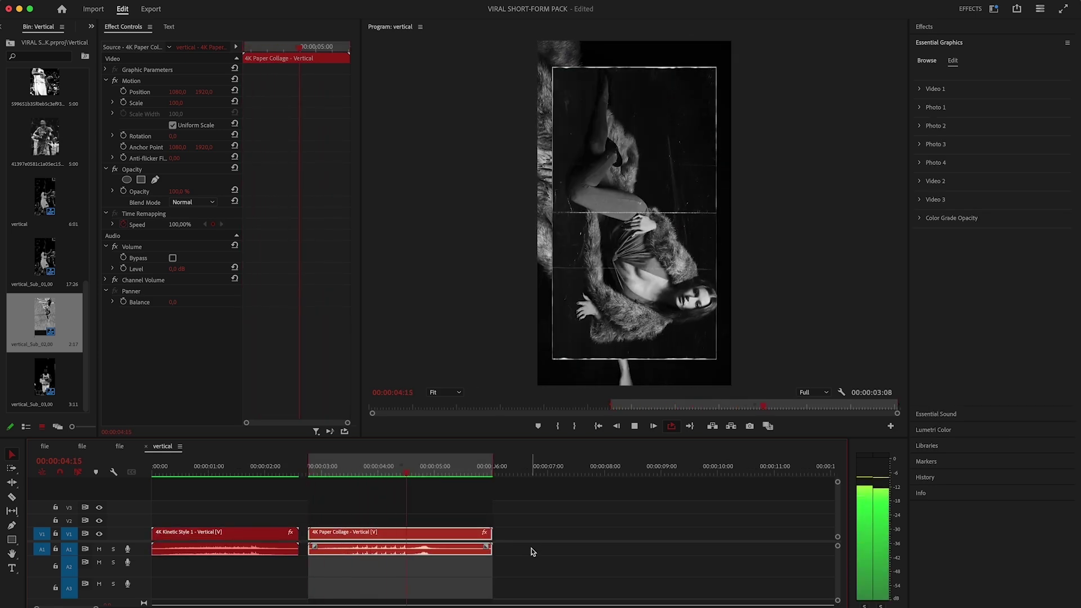
# - Scrub the Paper Collage clip from 00:00:03:22 to 00:00:04:14 and play from there
pyautogui.click(365, 470)
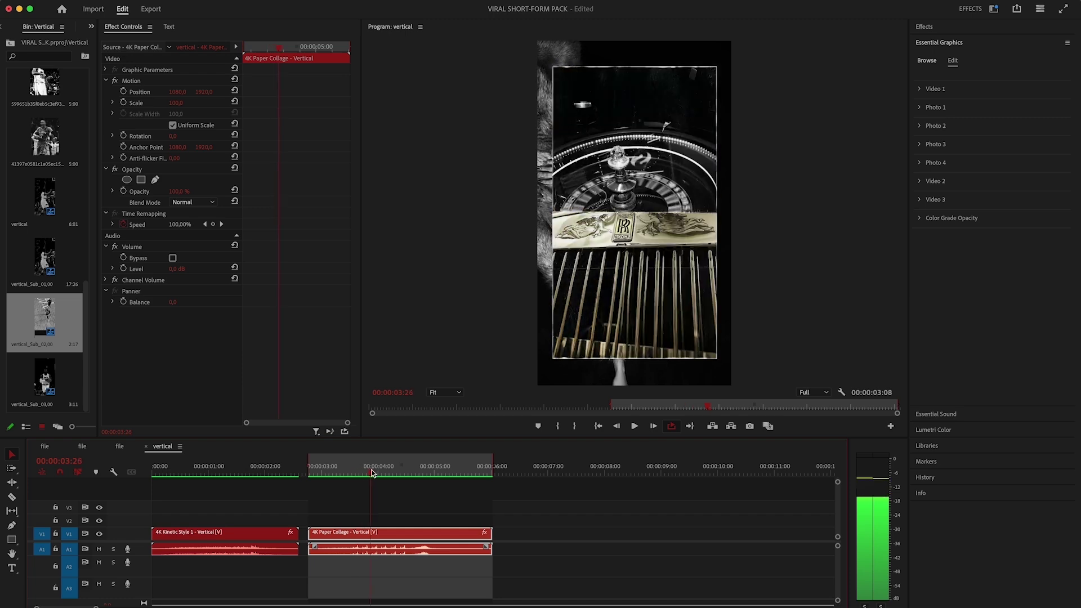
pyautogui.moveTo(400, 473); pyautogui.dragTo(406, 473)
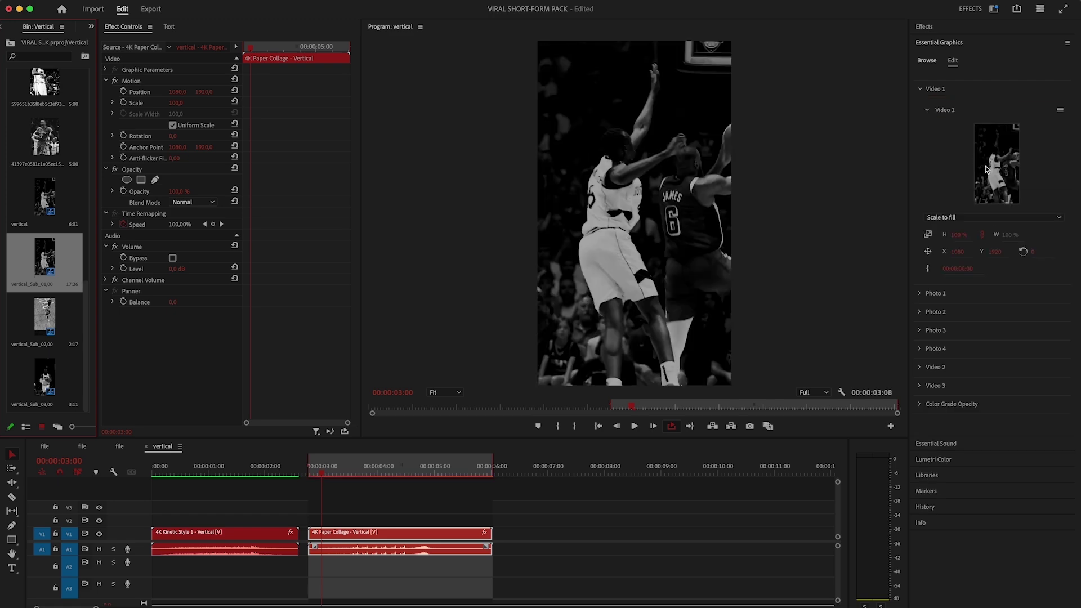
pyautogui.press('space')
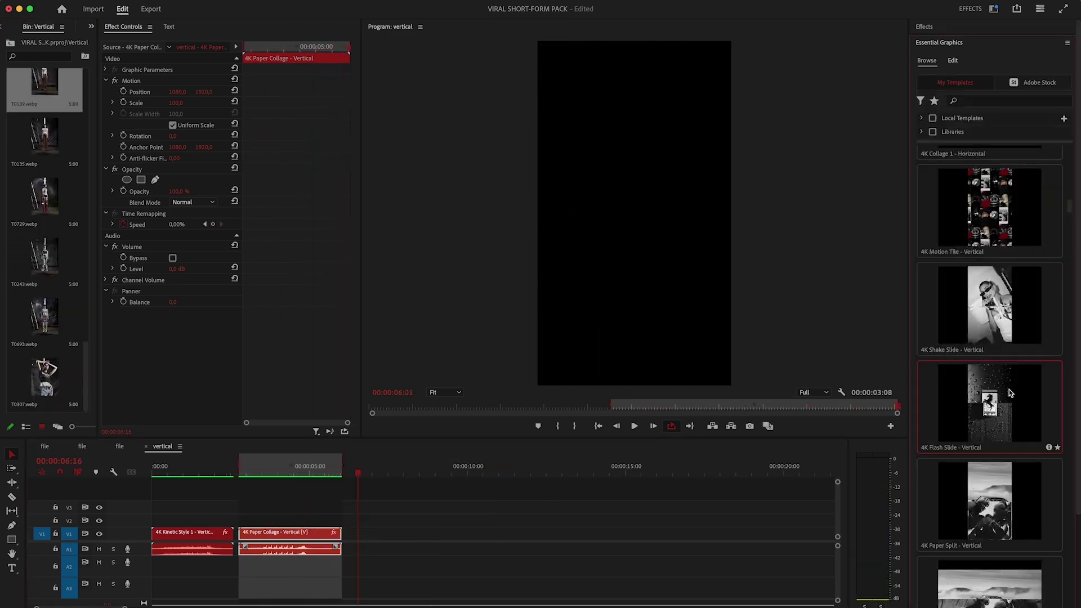
# - Add 4K Flash Slide - Vertical after Paper Collage and preview its Photo slots
pyautogui.moveTo(410, 532); pyautogui.dragTo(458, 540)
pyautogui.press('space')
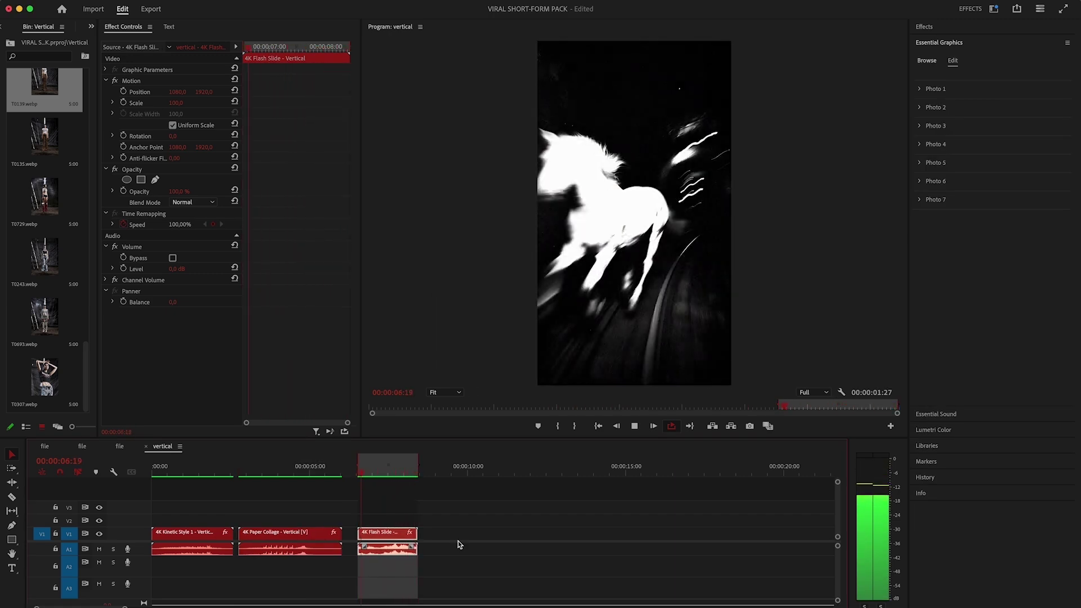
pyautogui.click(934, 88)
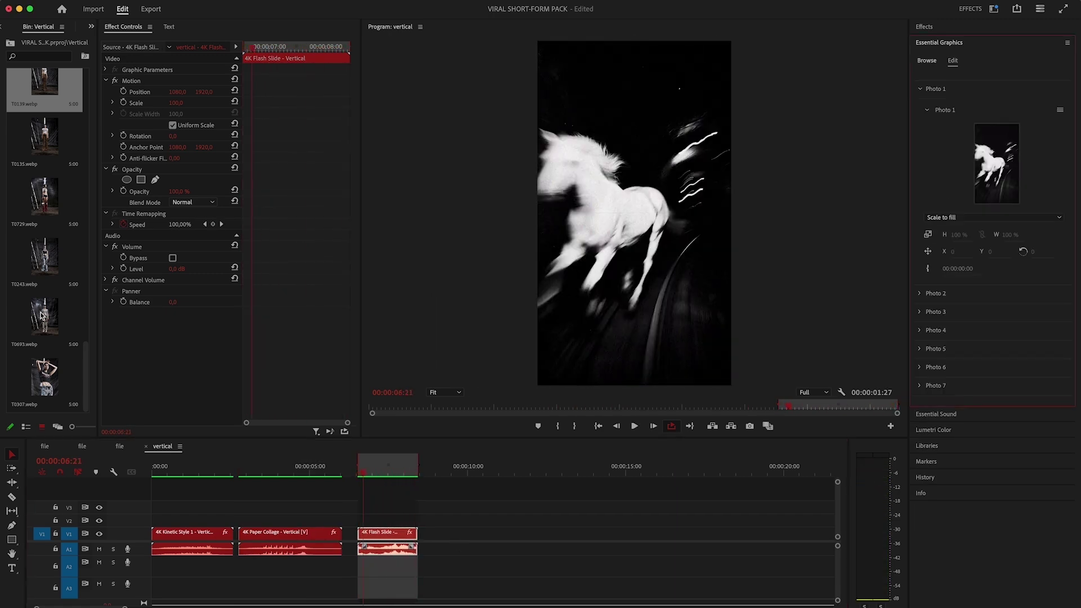
pyautogui.click(935, 292)
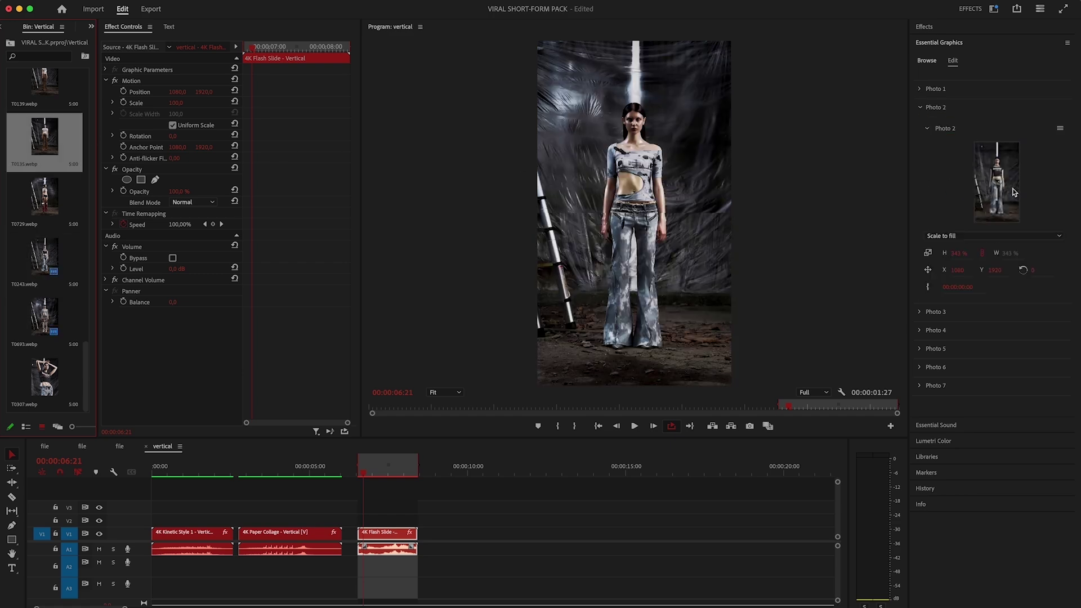
pyautogui.click(936, 385)
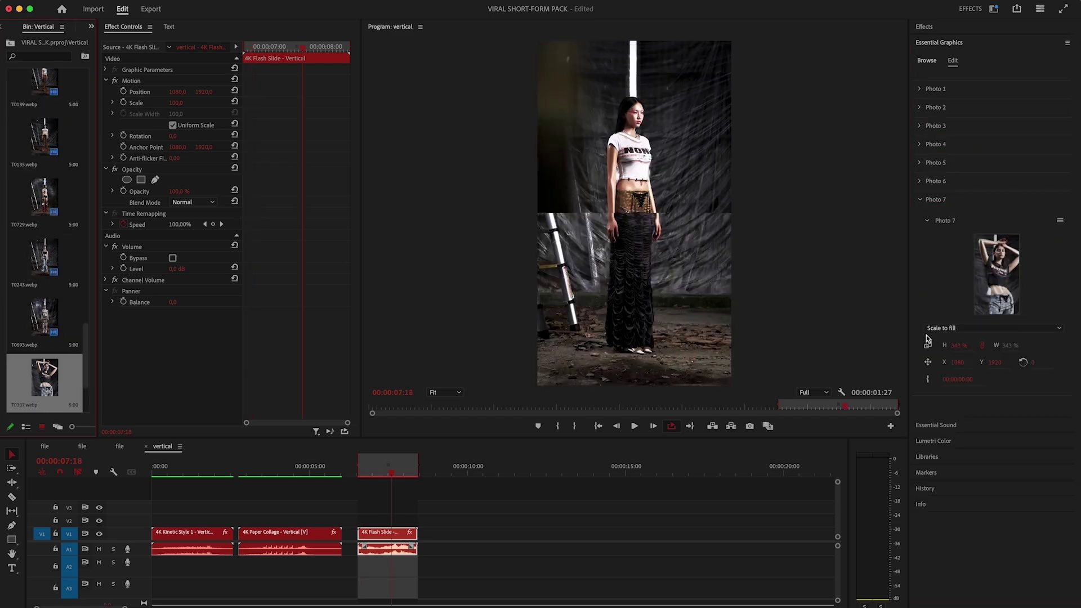
pyautogui.press('space')
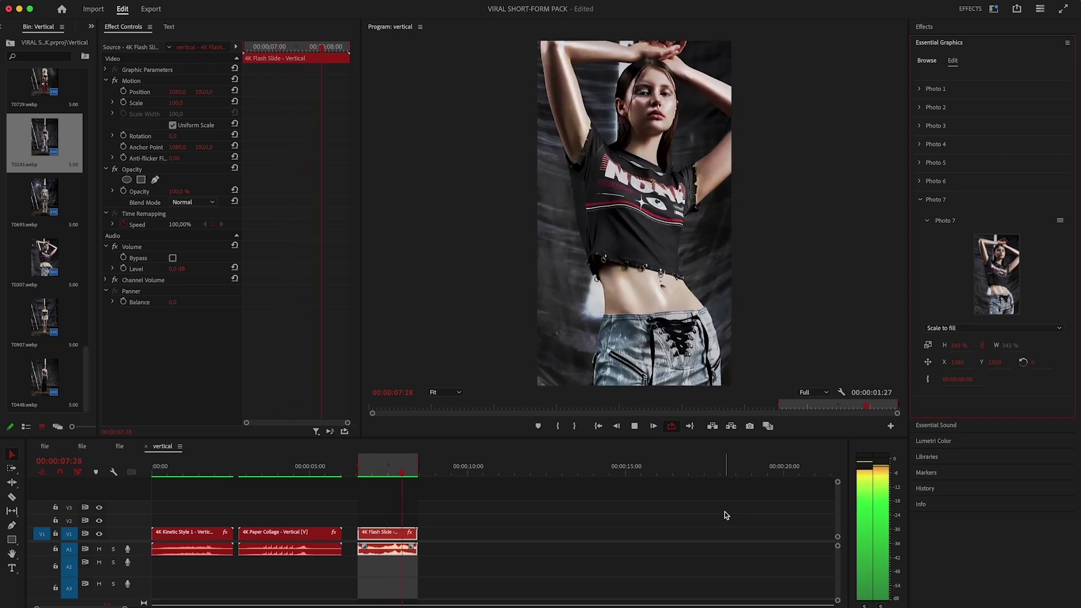
# - Put the T0243 image into the Flash Slide's Photo 3 slot
pyautogui.click(921, 145)
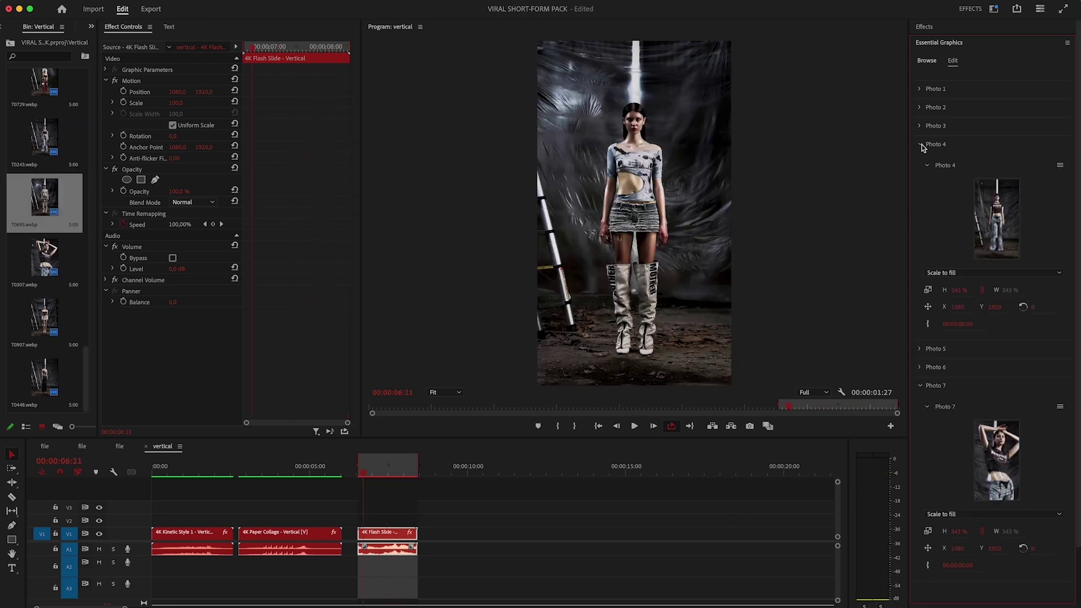
pyautogui.click(921, 126)
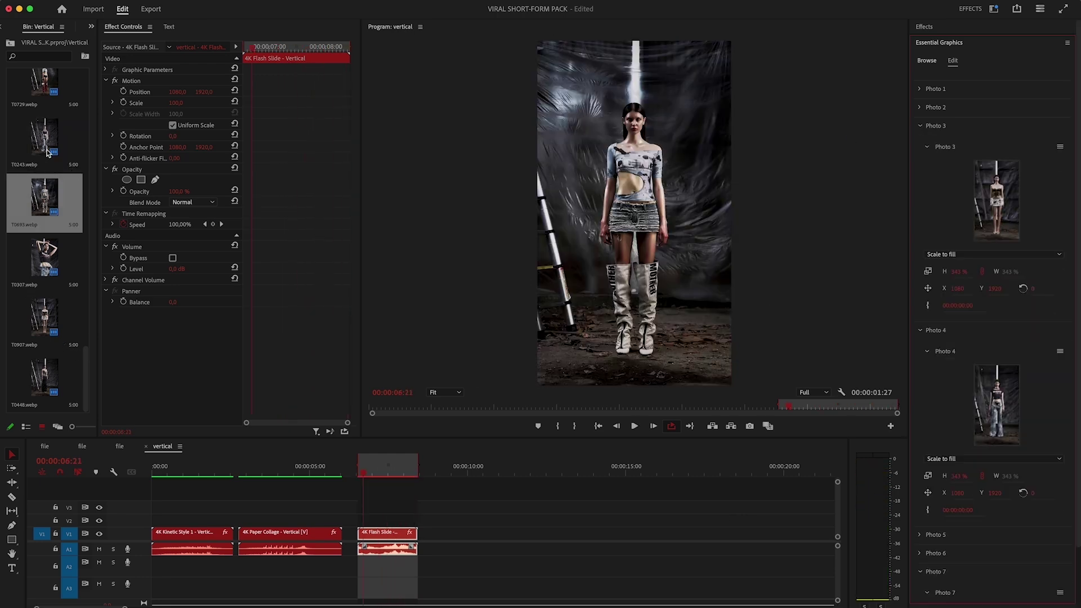
pyautogui.moveTo(48, 153); pyautogui.dragTo(977, 200)
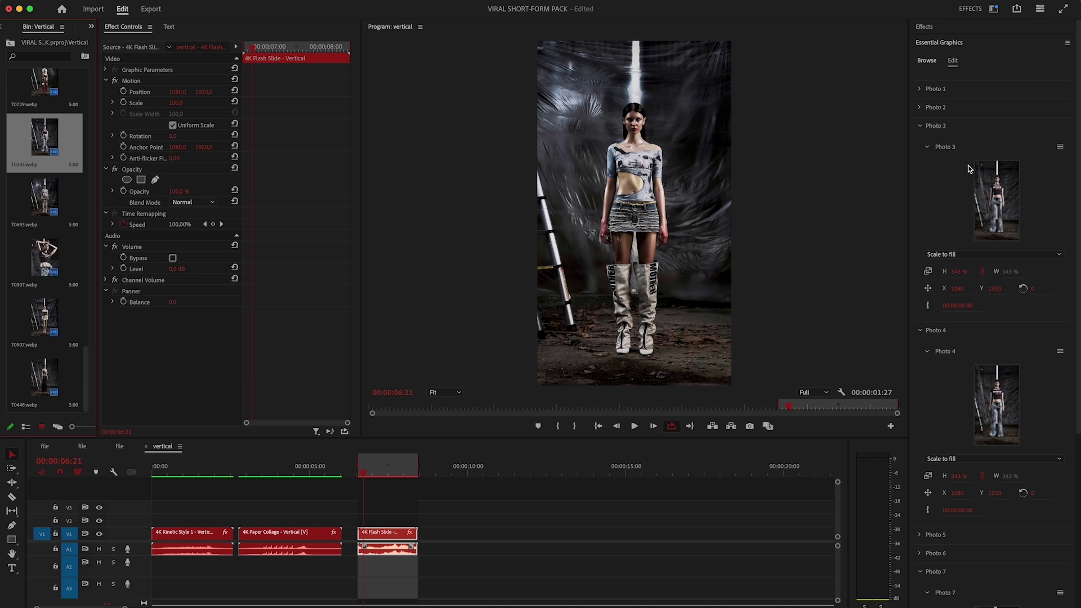
pyautogui.click(922, 127)
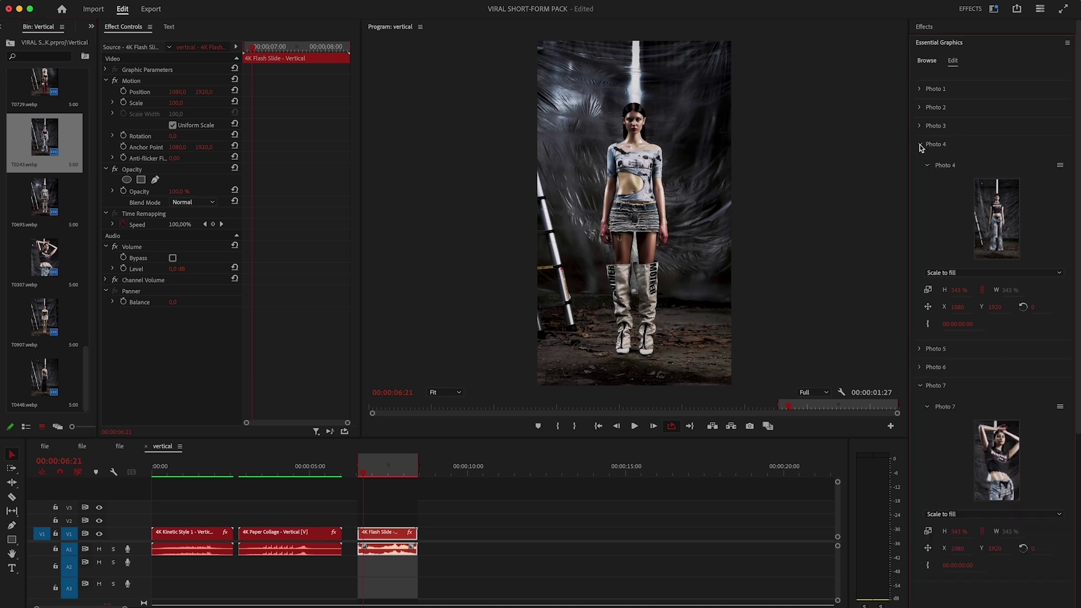
pyautogui.click(921, 146)
# - Fill Photo 5 with T0907 and Photo 6 with a bin image, then play back to 06:23
pyautogui.click(920, 163)
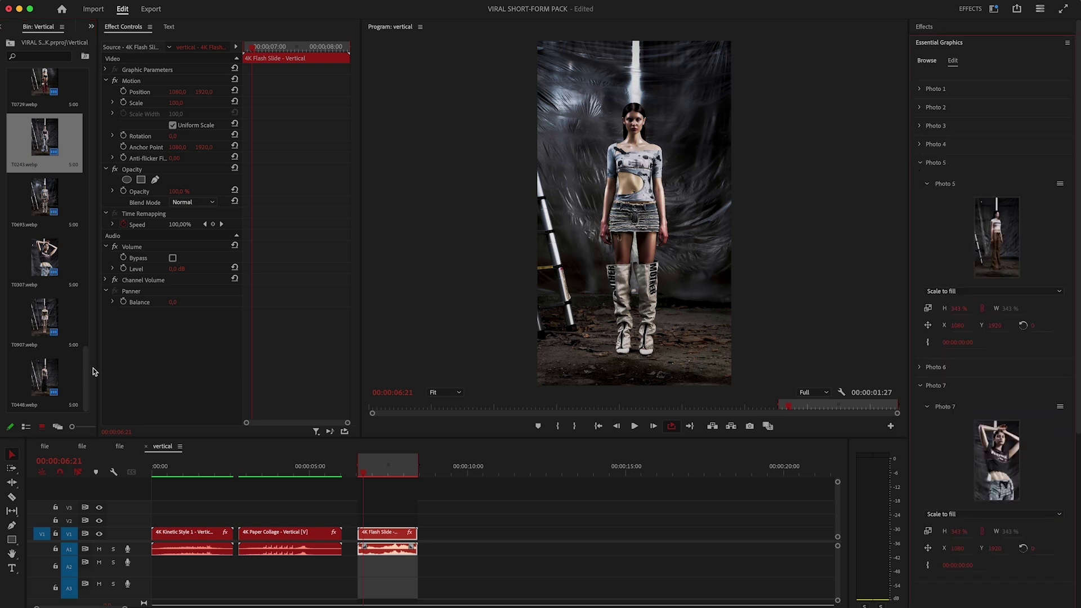
pyautogui.moveTo(46, 318); pyautogui.dragTo(1007, 237)
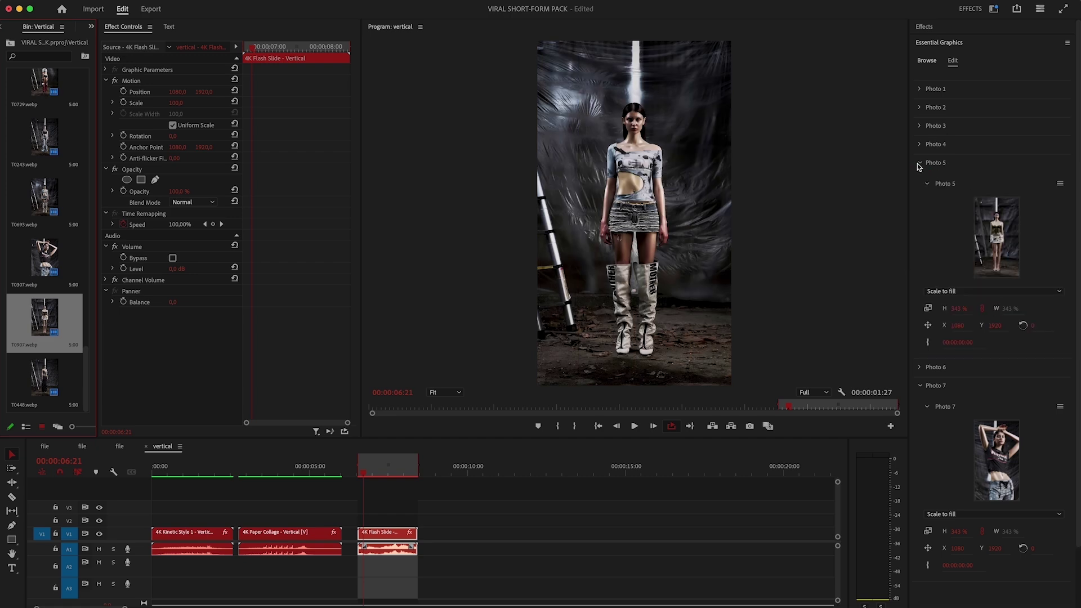
pyautogui.click(922, 164)
pyautogui.click(921, 181)
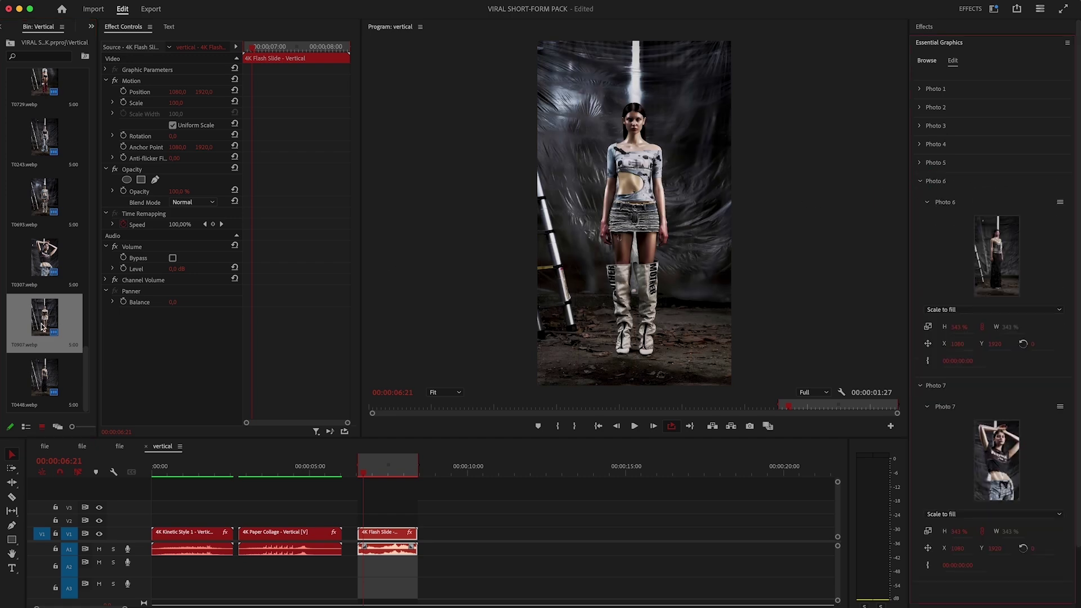
pyautogui.moveTo(42, 327); pyautogui.dragTo(997, 257)
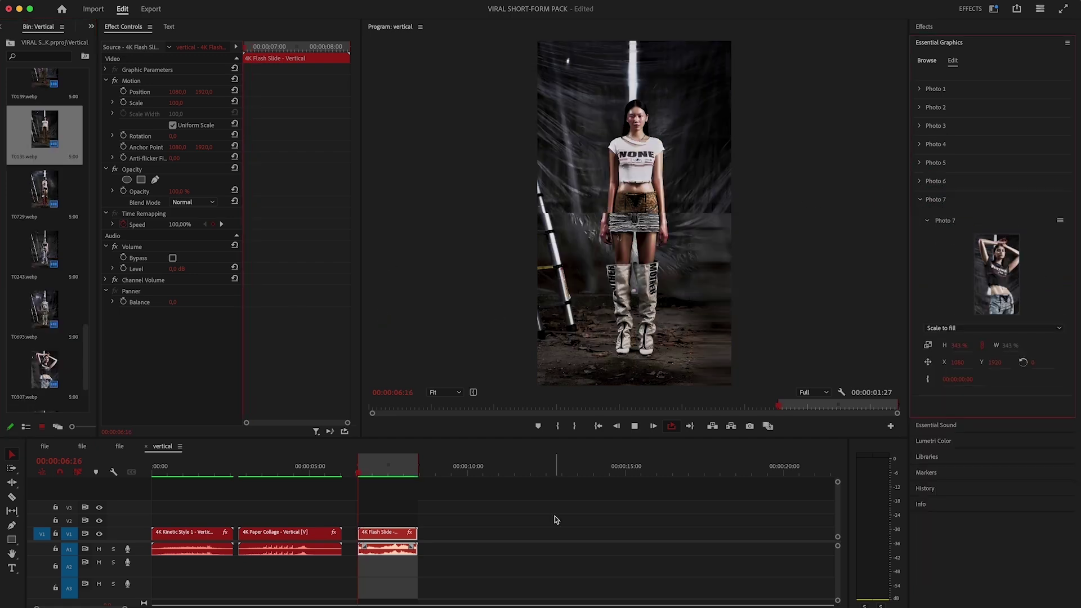
pyautogui.press('space')
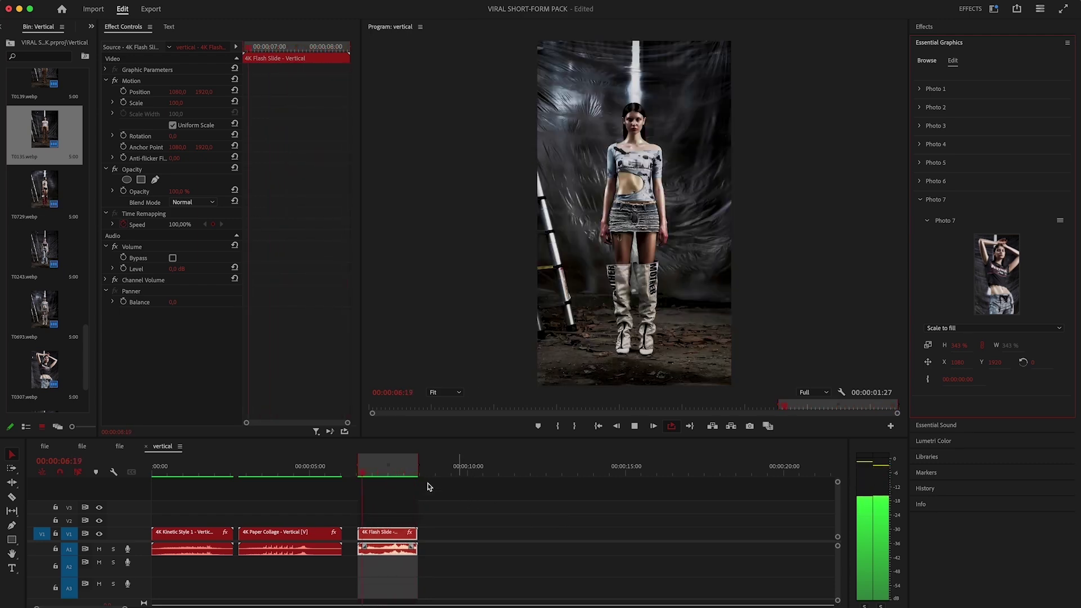
pyautogui.click(367, 474)
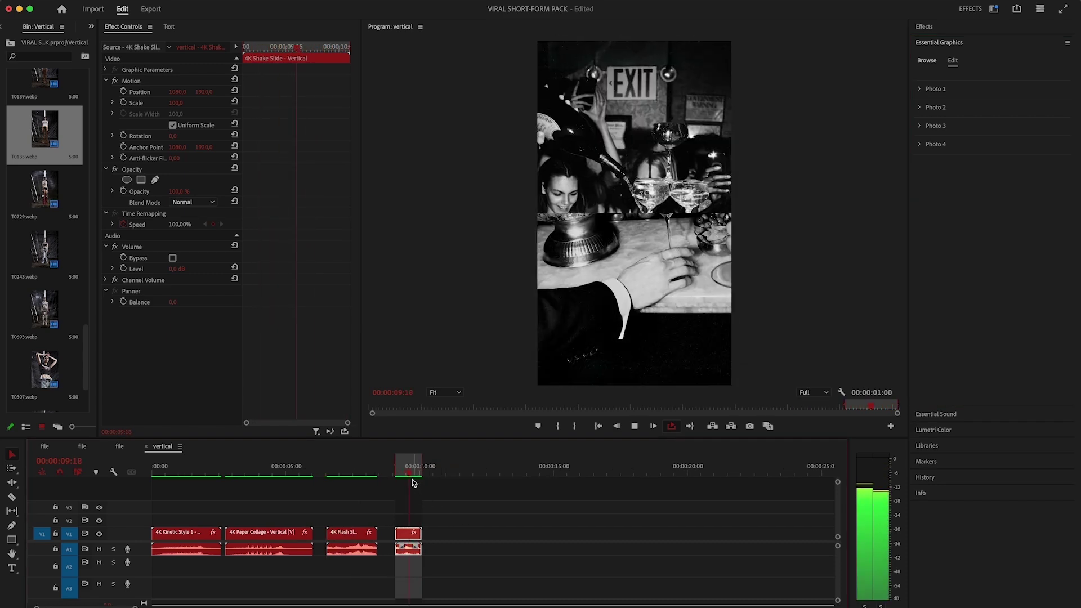
# - Jump to the Shake Slide clip and put the motorcycle image into its Photo 1 slot
pyautogui.click(400, 471)
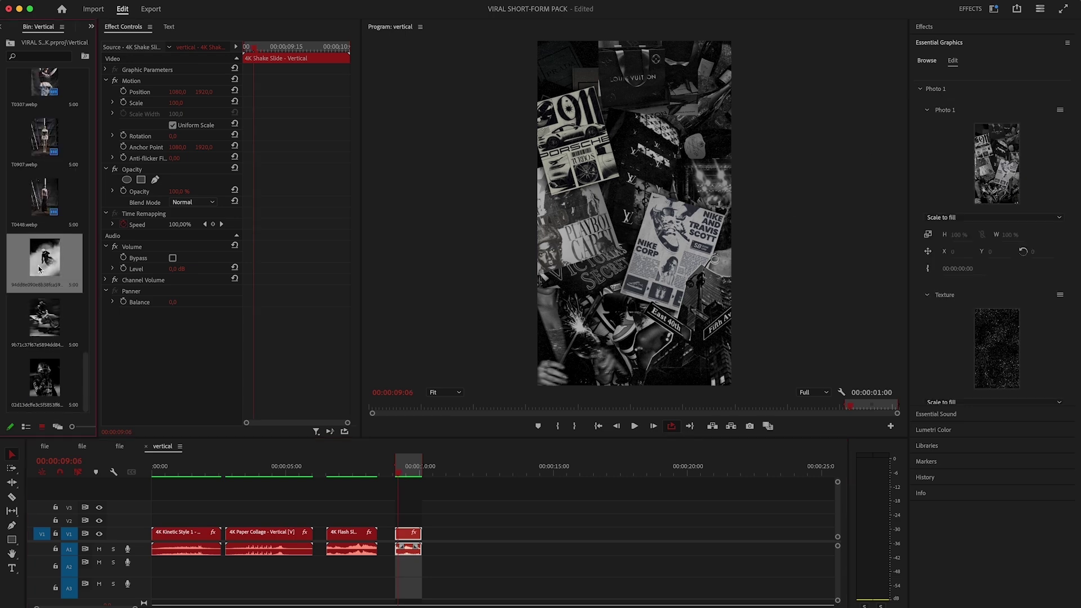
pyautogui.moveTo(892, 202); pyautogui.dragTo(1020, 183)
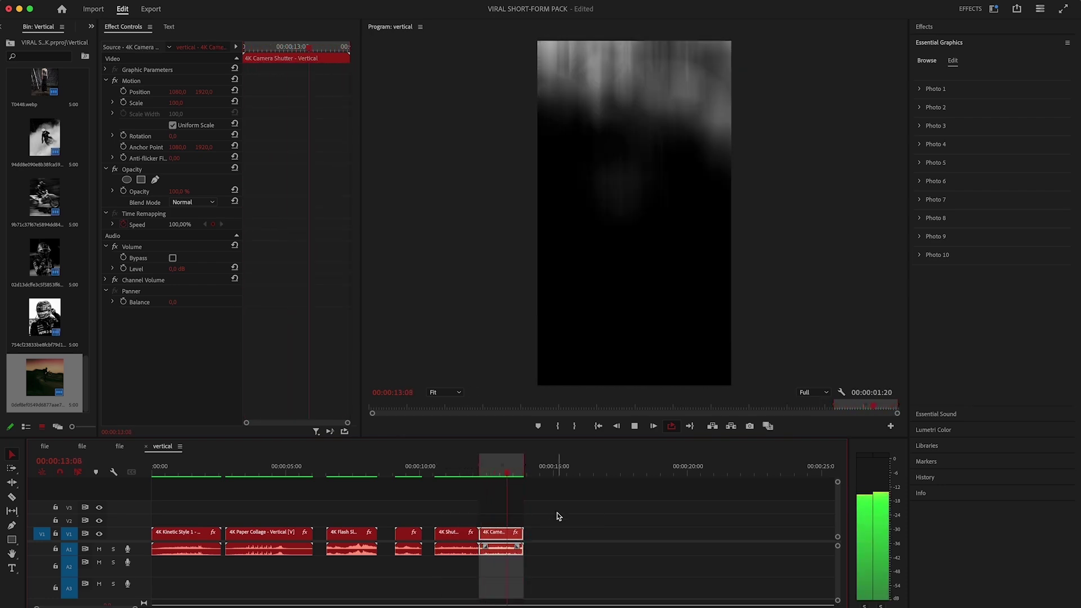
# - Preview the Camera Shutter clip, then fill the collage's Photo 3 slot with a bin image and play it
pyautogui.click(490, 470)
pyautogui.moveTo(491, 470); pyautogui.dragTo(518, 473)
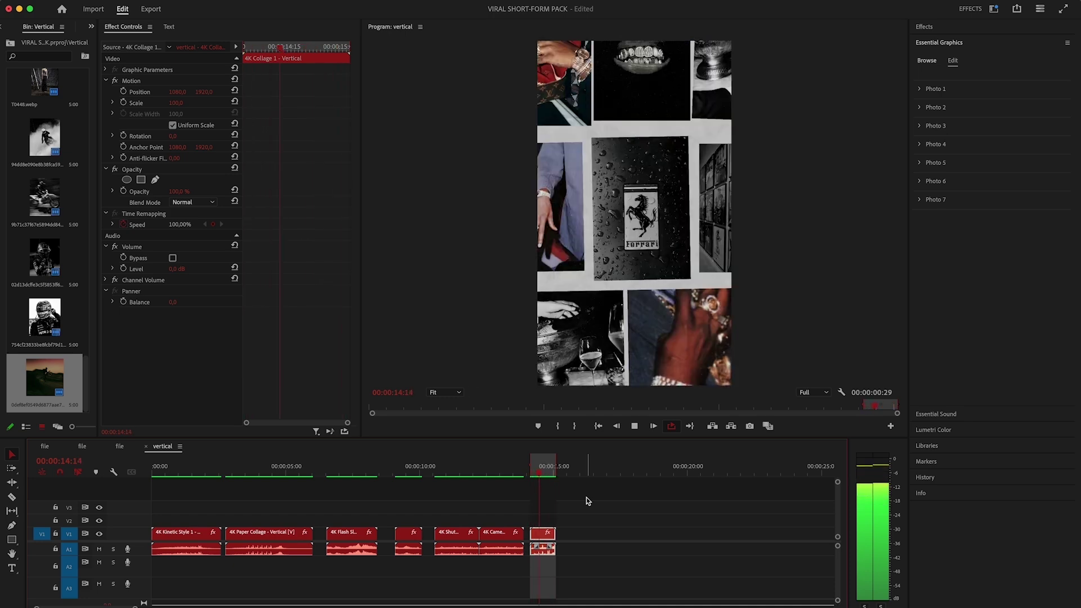
pyautogui.moveTo(45, 317); pyautogui.dragTo(1026, 204)
pyautogui.click(44, 196)
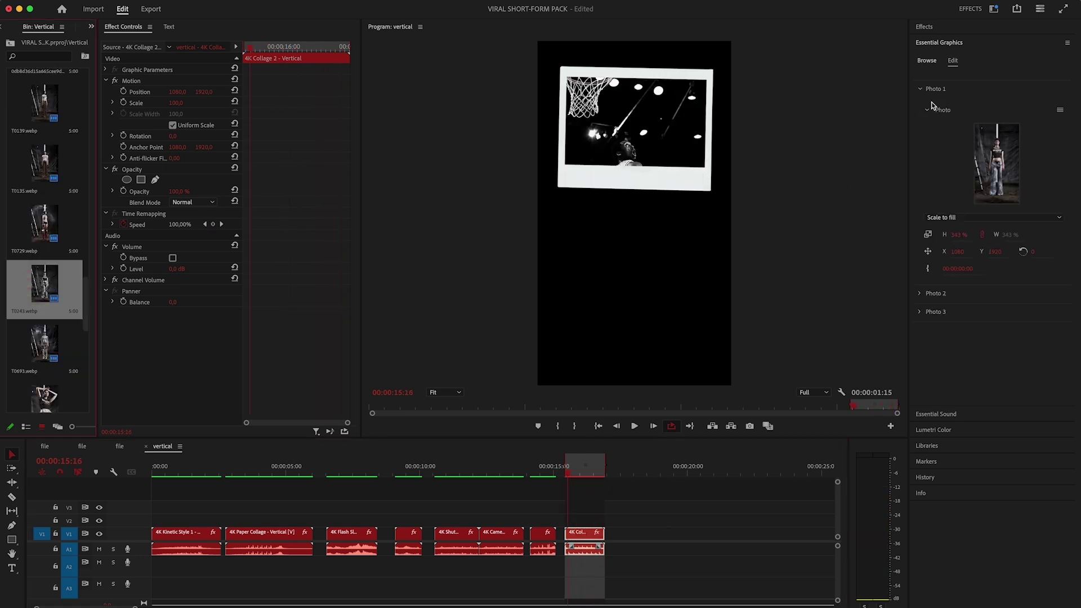
pyautogui.moveTo(45, 276); pyautogui.dragTo(1033, 201)
pyautogui.press('space')
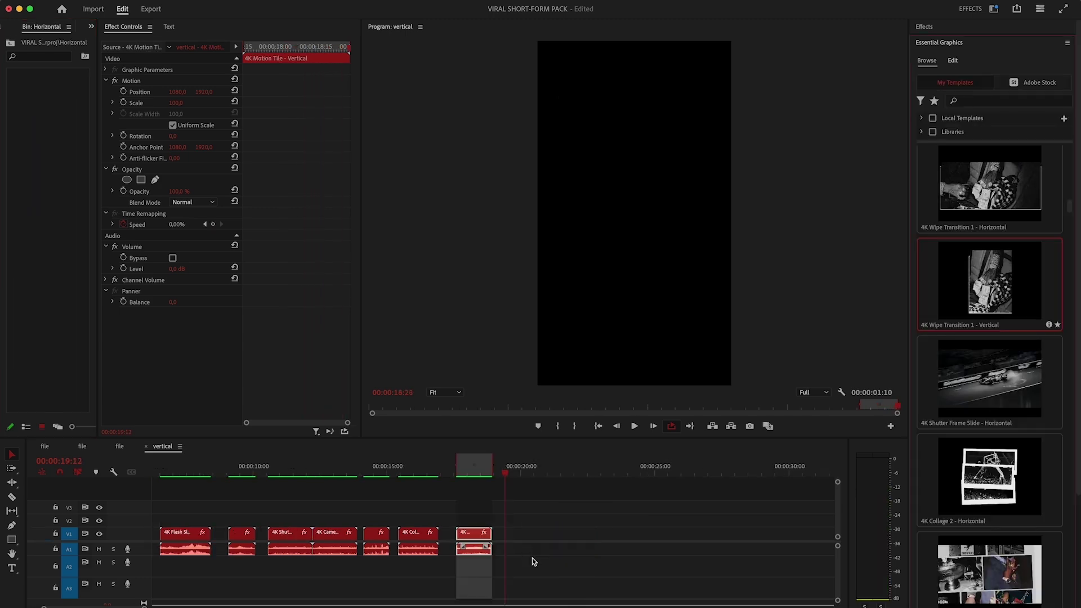
# - Add 4K Wipe Transition 1 - Vertical to V1, stop at 19:15 and expand Color Grade Opacity
pyautogui.moveTo(515, 539); pyautogui.dragTo(514, 534)
pyautogui.press('space')
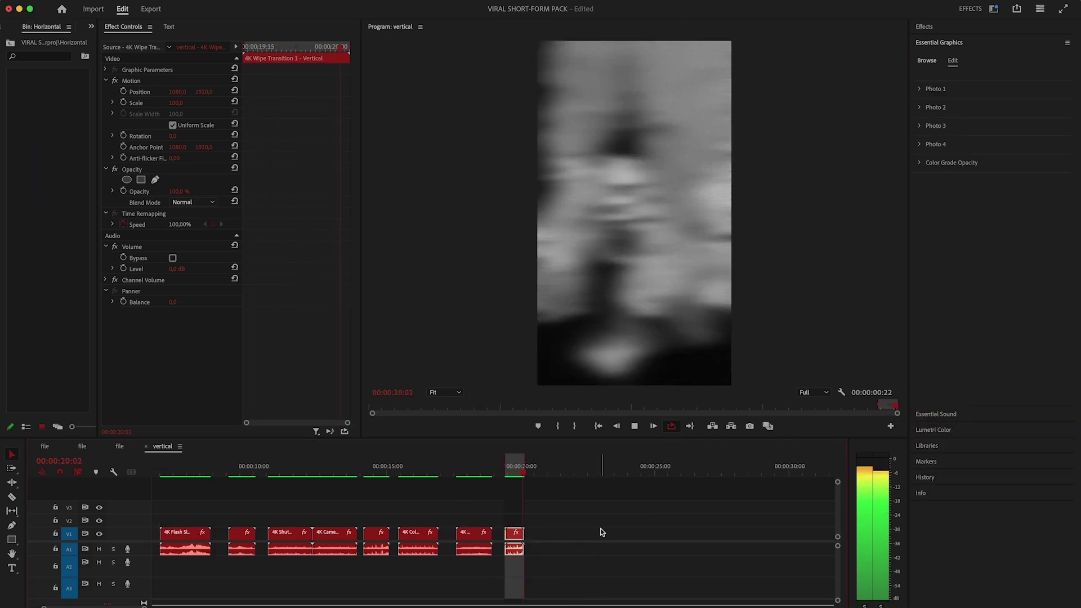
pyautogui.click(510, 472)
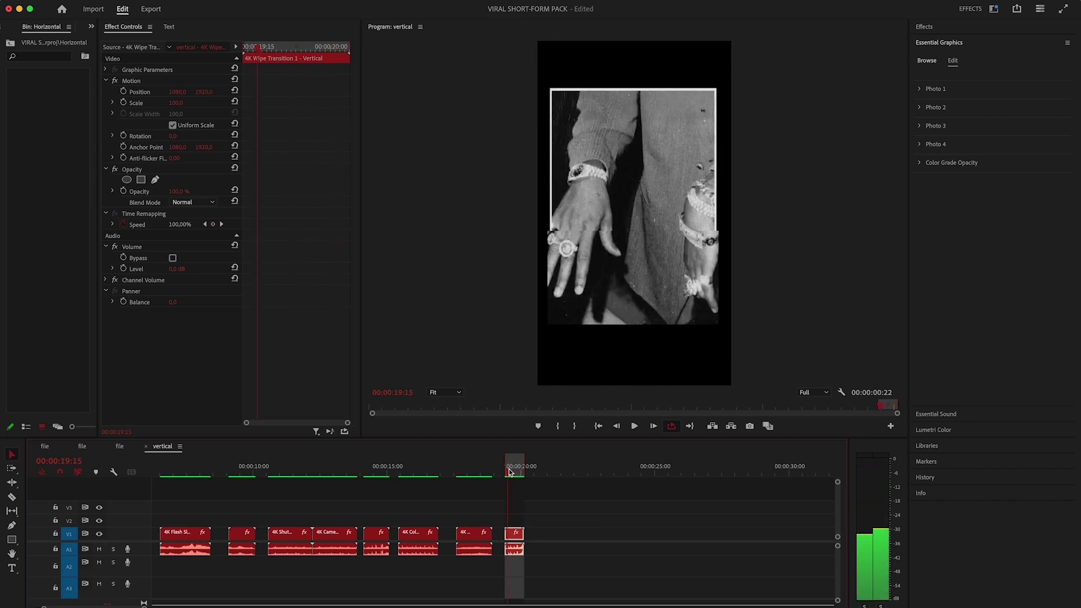
pyautogui.click(920, 163)
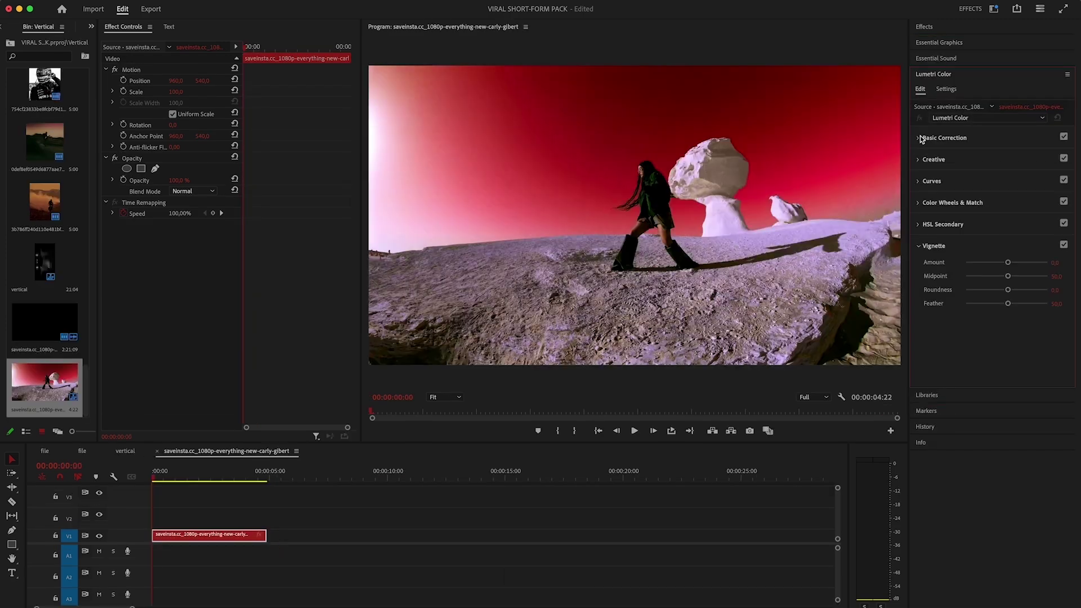
# - Expand Lumetri Basic Correction and check the Input LUT list without changing it
pyautogui.click(920, 138)
pyautogui.click(981, 153)
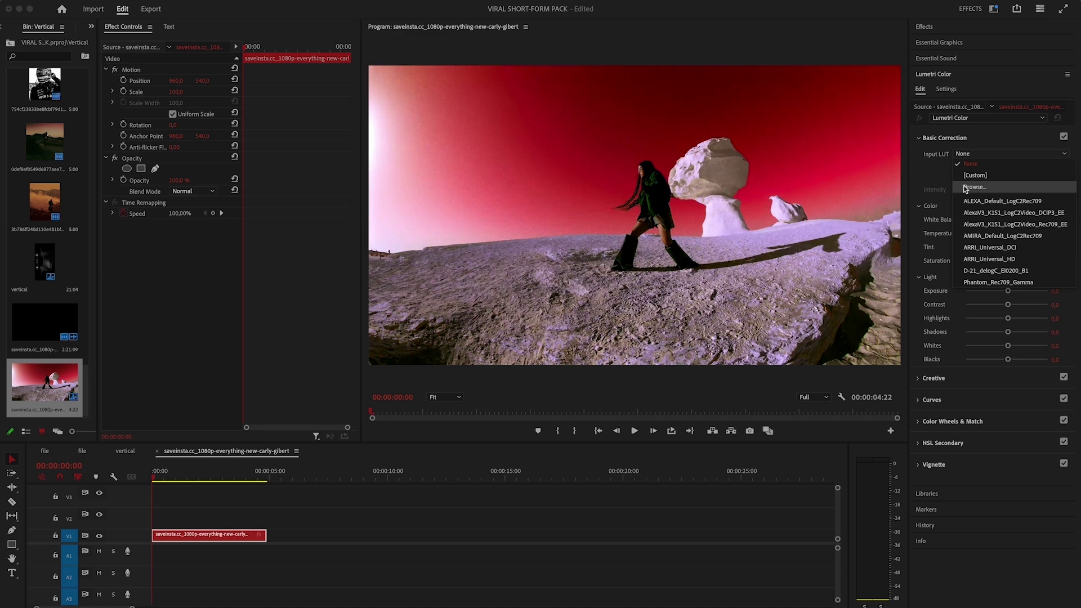
pyautogui.press('Escape')
# - Nest the saveinsta.cc desert clip as Nested Sequence 03, then make a subsequence from it
pyautogui.rightClick(218, 538)
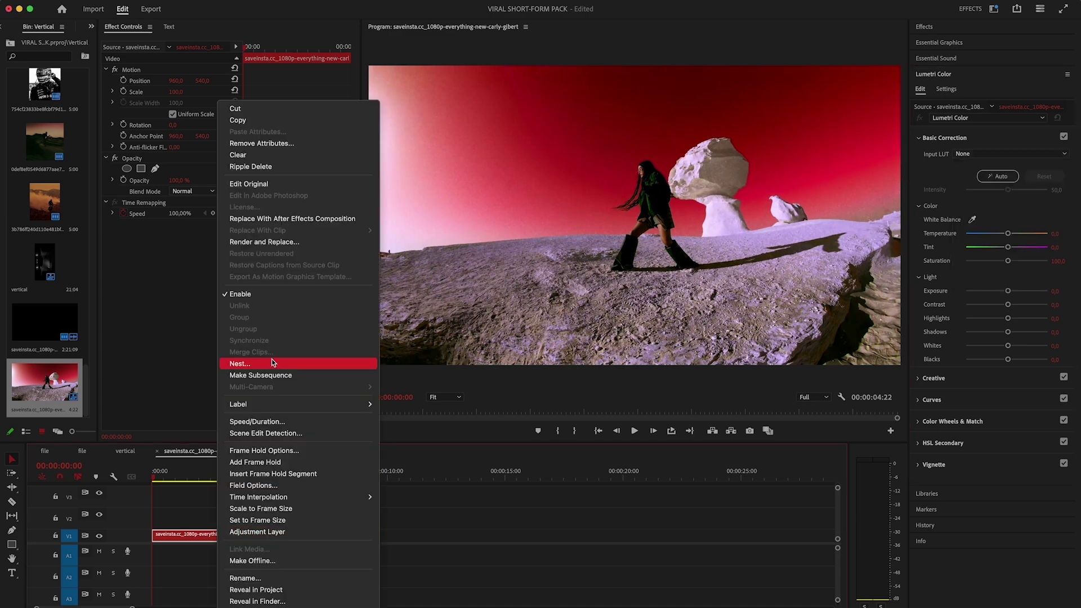
pyautogui.click(242, 363)
pyautogui.click(583, 331)
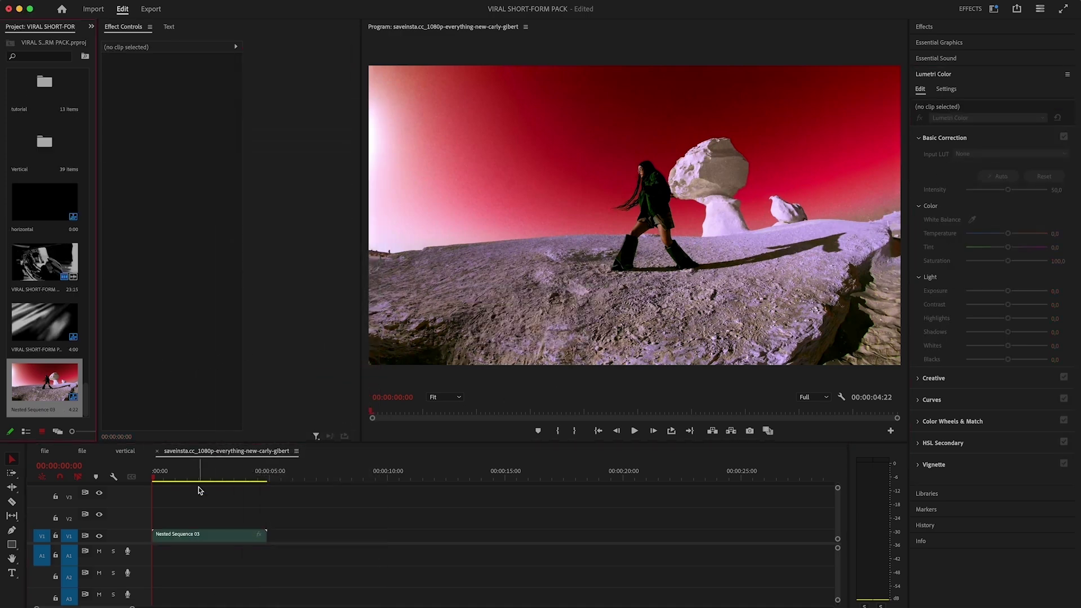
pyautogui.rightClick(192, 534)
pyautogui.click(248, 375)
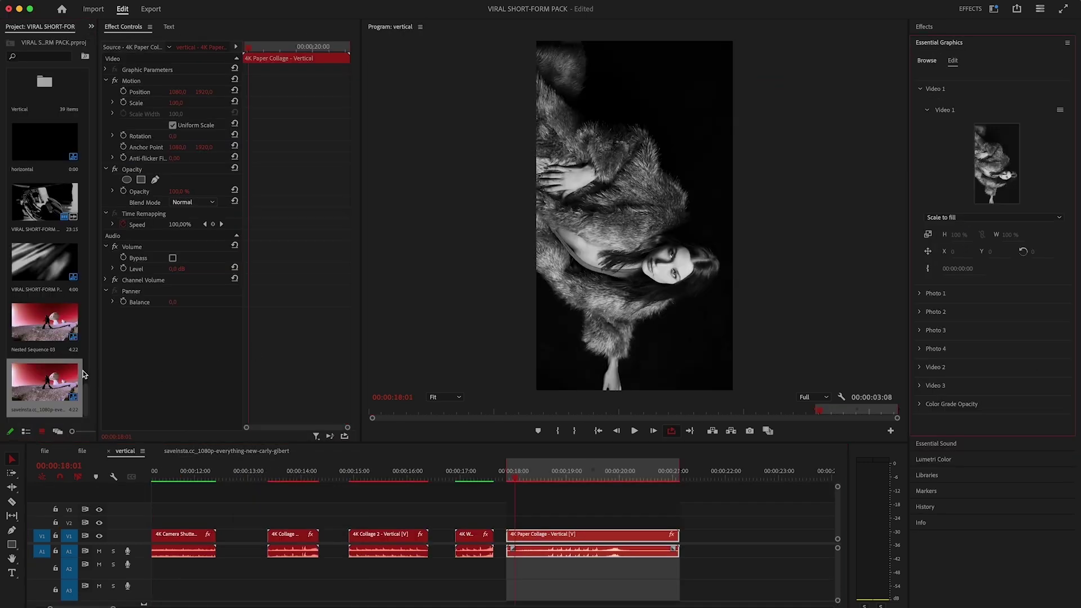
# - Drop the desert subsequence into Paper Collage's Video 1 slot, with Saturation 100 and Noise 0
pyautogui.moveTo(42, 380); pyautogui.dragTo(1015, 186)
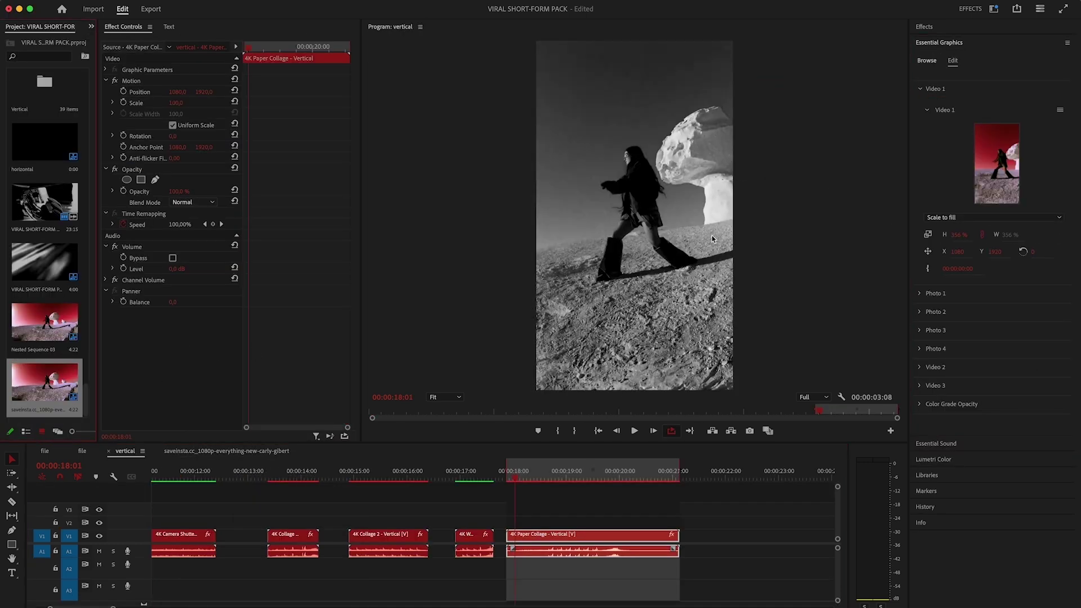
pyautogui.click(921, 91)
pyautogui.click(922, 218)
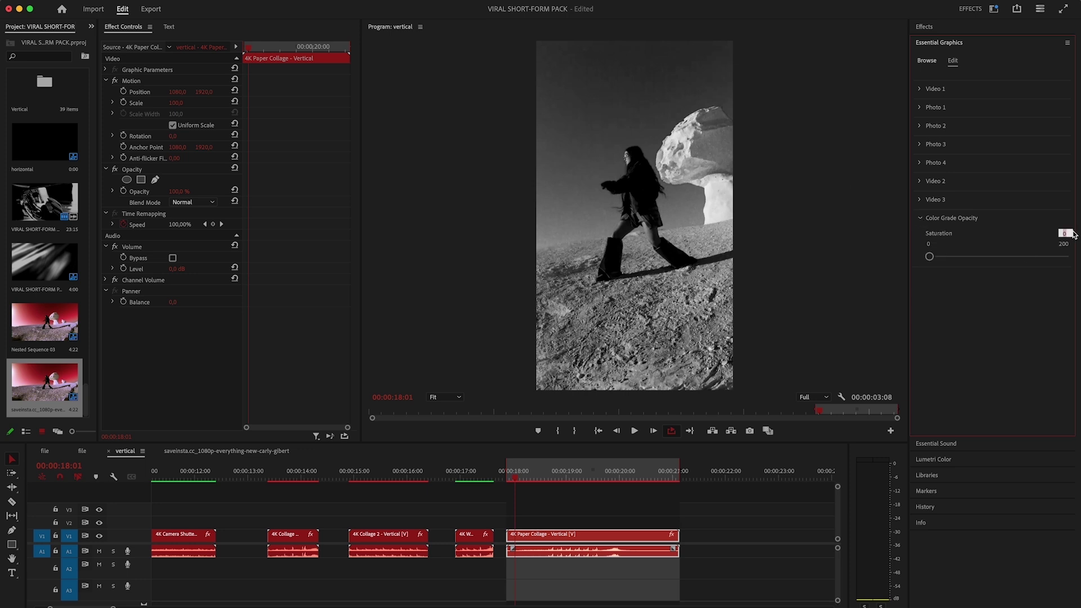
pyautogui.press('Return')
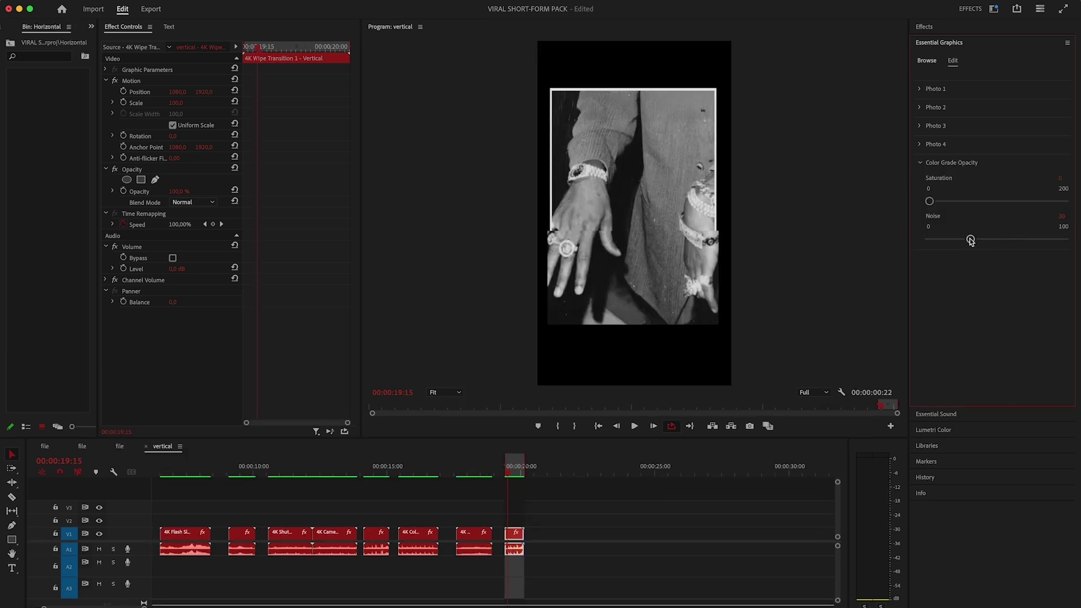
pyautogui.moveTo(971, 240); pyautogui.dragTo(830, 242)
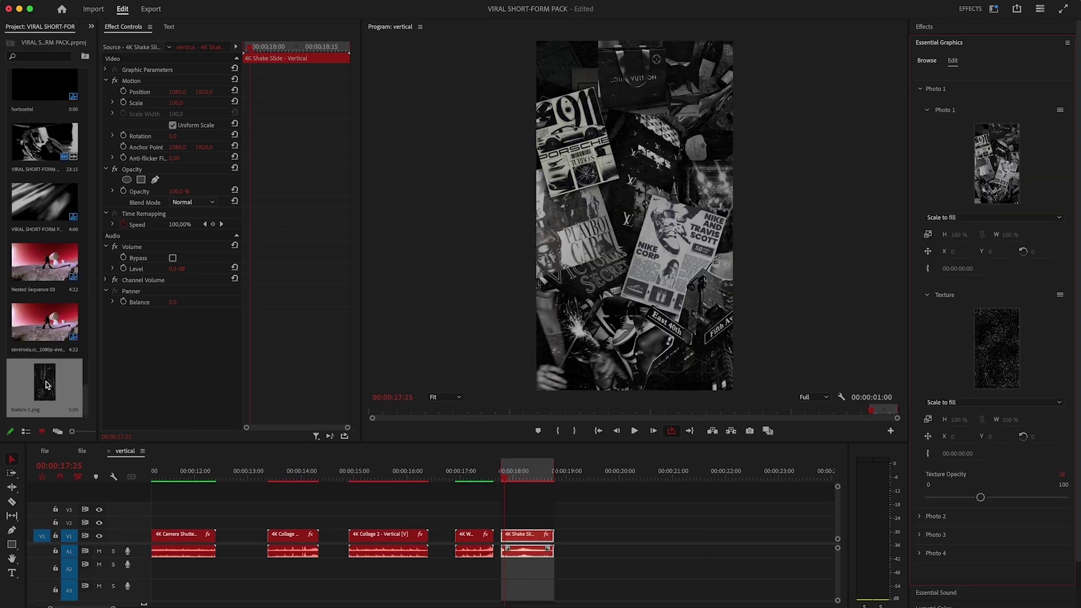
# - Replace the Shake Slide texture with texture 5.png and set Texture Opacity to 33
pyautogui.moveTo(154, 388); pyautogui.dragTo(1005, 352)
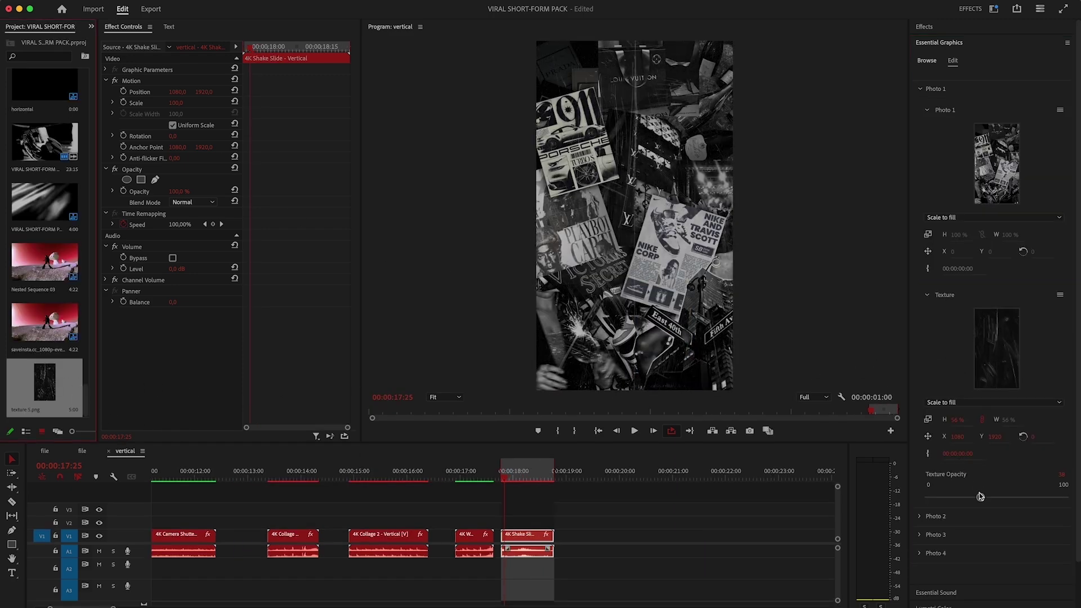
pyautogui.moveTo(980, 496); pyautogui.dragTo(1079, 498)
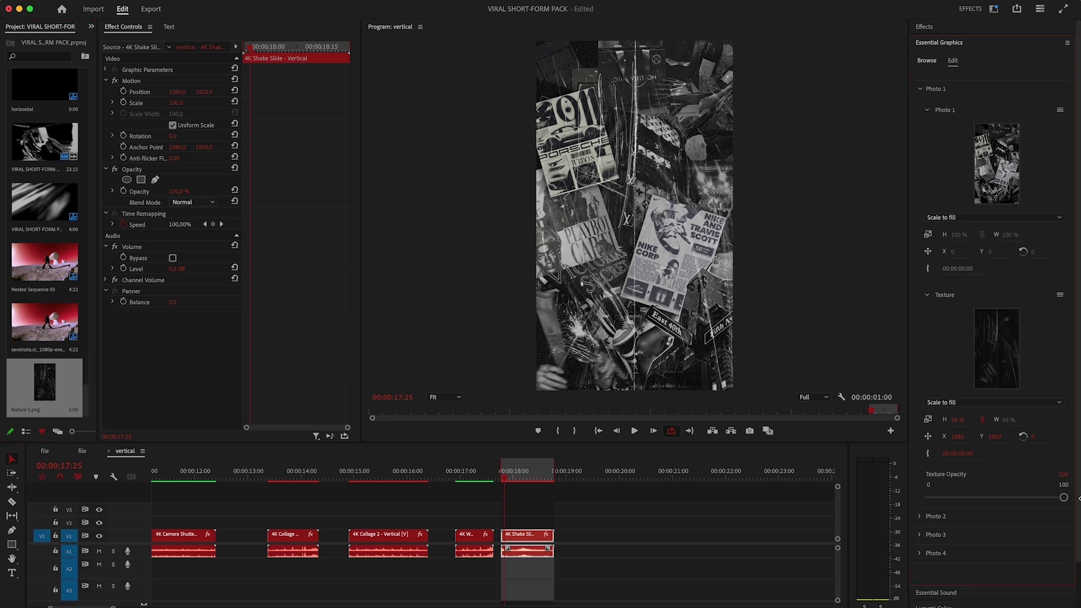
pyautogui.moveTo(1062, 499); pyautogui.dragTo(974, 502)
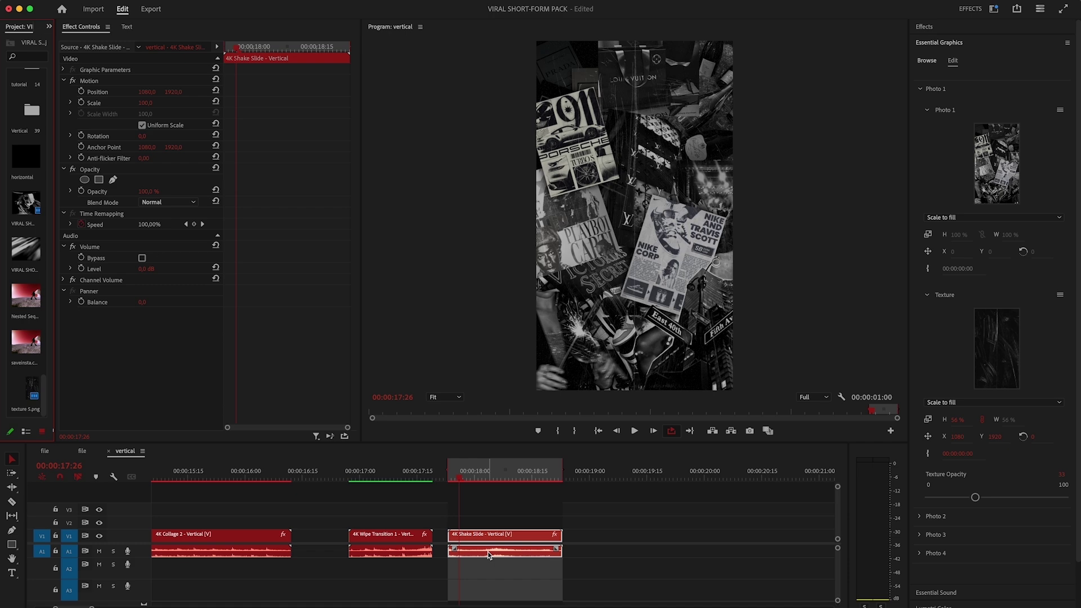
# - Unlink the Shake Slide clip and delete its audio from track A1
pyautogui.rightClick(488, 555)
pyautogui.click(526, 212)
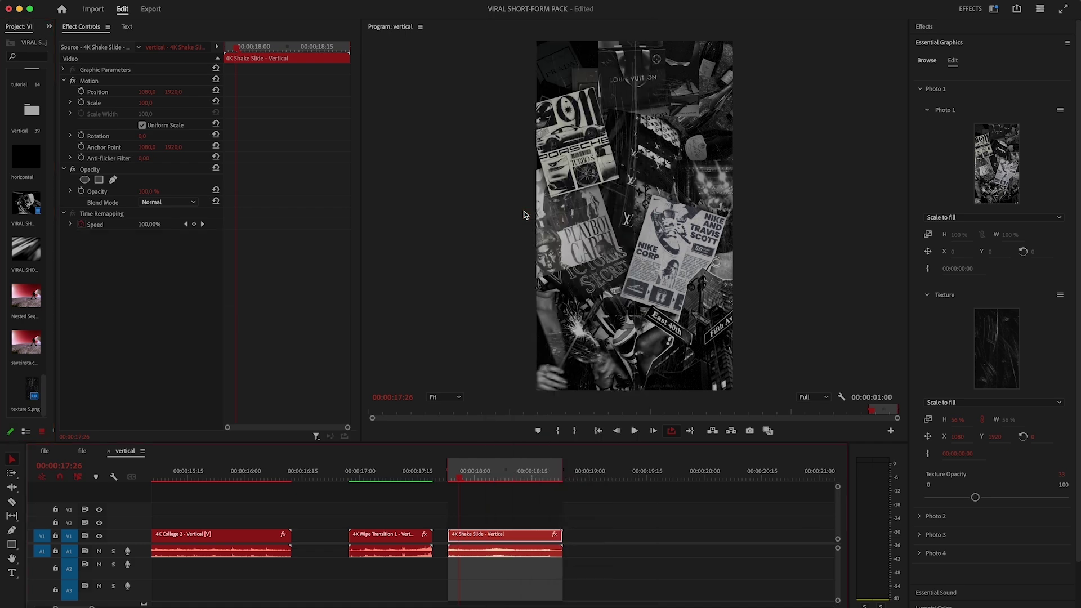
pyautogui.click(501, 552)
pyautogui.press('Delete')
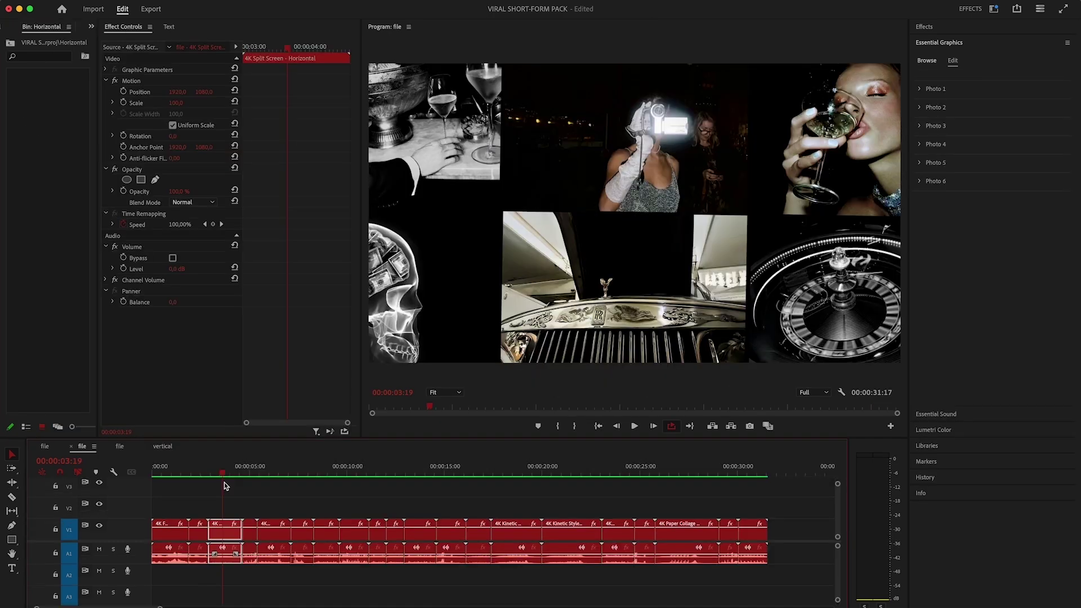
# - Mark an out point near 00:00:03:19 on the 'file' sequence, render effects In to Out, then play
pyautogui.moveTo(225, 470)
pyautogui.mouseDown()
pyautogui.moveTo(211, 469)
pyautogui.moveTo(237, 468)
pyautogui.mouseUp()
pyautogui.press('o')
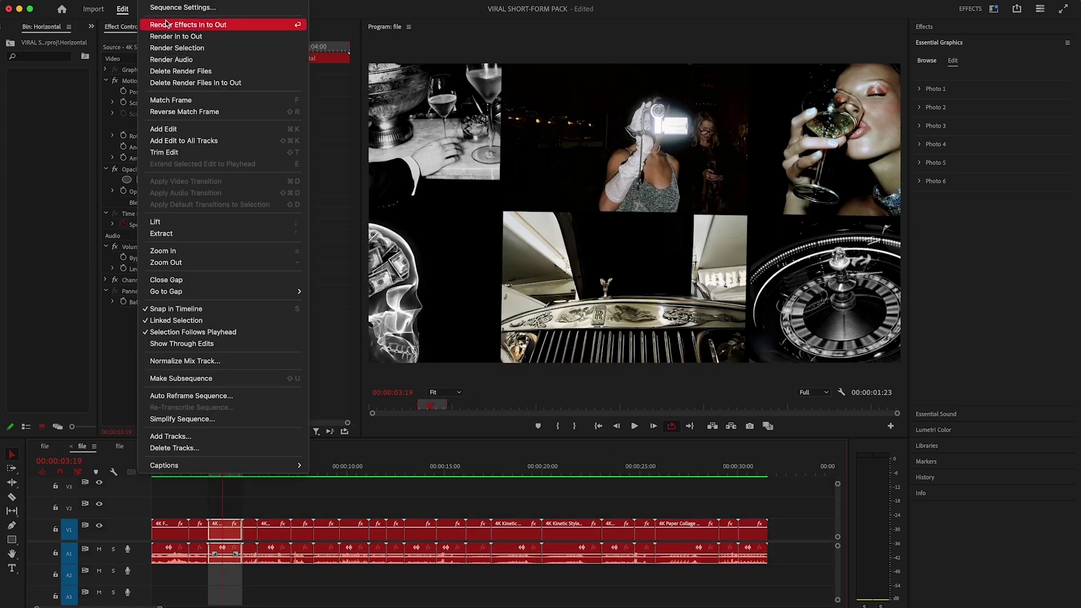
pyautogui.click(226, 25)
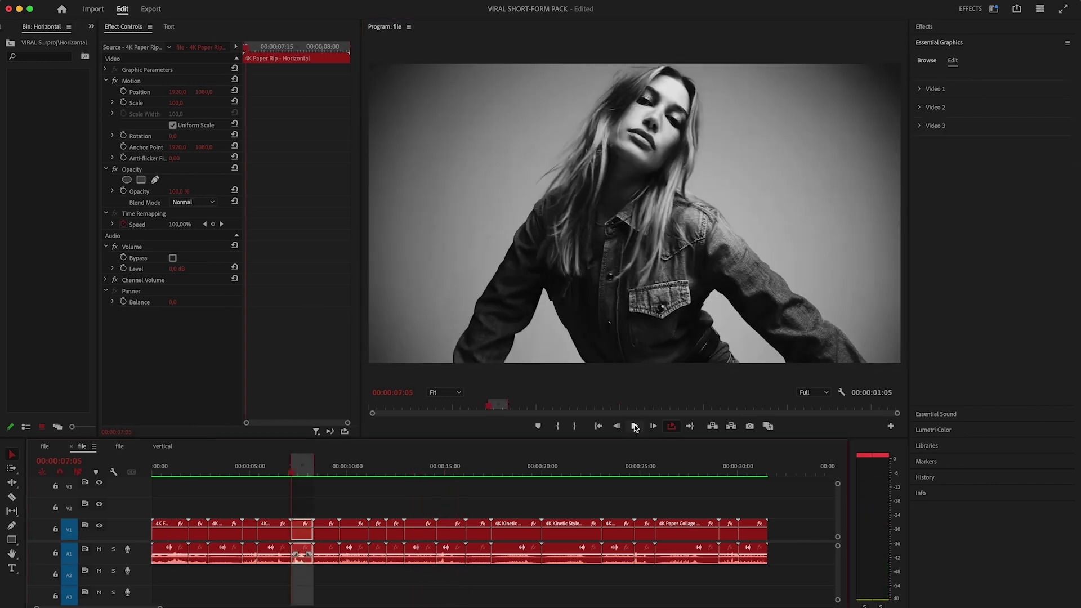
pyautogui.click(634, 426)
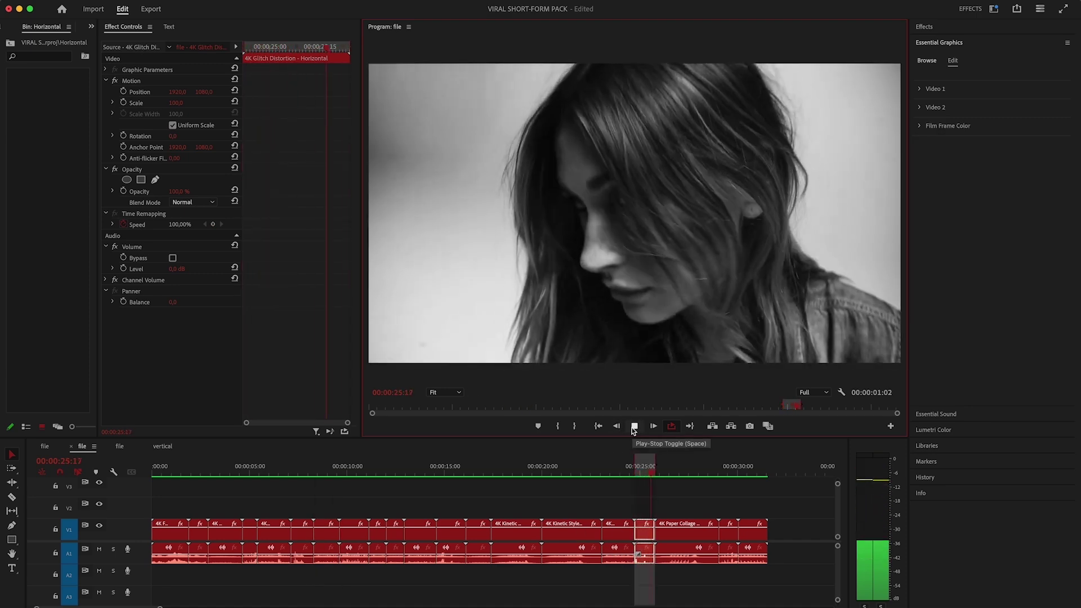
# - Stop playback and change the Film Frame Tint Map White To colour to green (55D646)
pyautogui.click(634, 428)
pyautogui.click(920, 126)
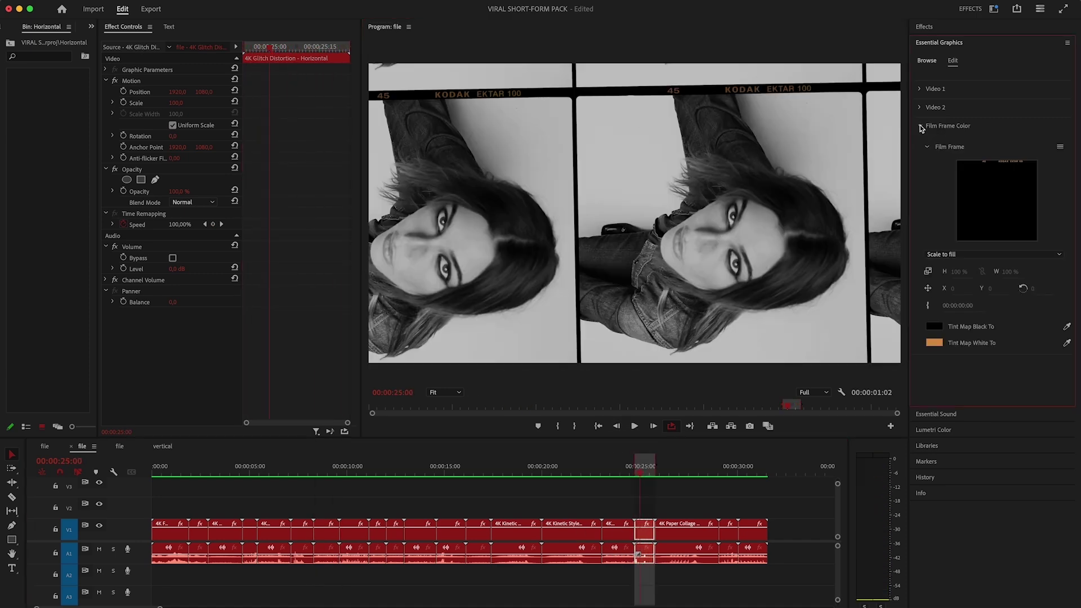
pyautogui.click(935, 342)
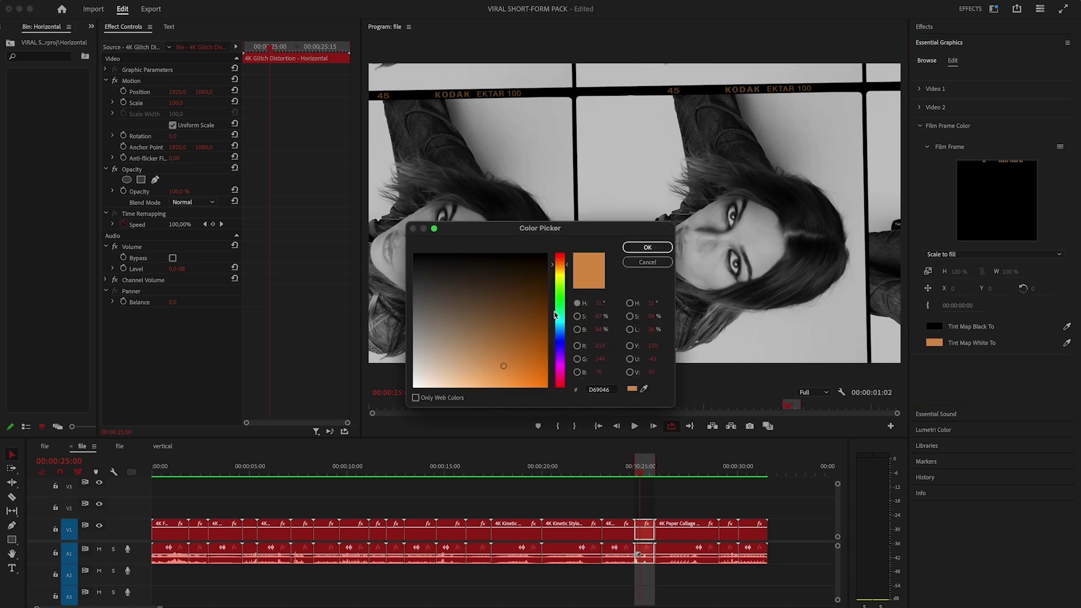
pyautogui.moveTo(564, 284); pyautogui.dragTo(565, 296)
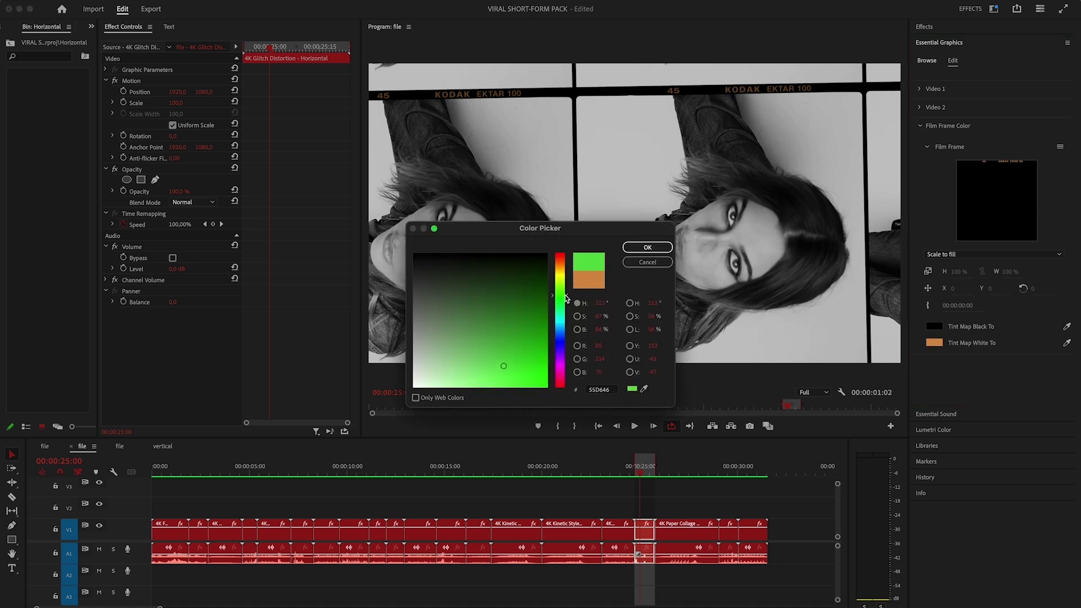
pyautogui.click(641, 248)
# - Preview the green tint by replaying the Glitch Distortion section from 00:00:25:00
pyautogui.press('space')
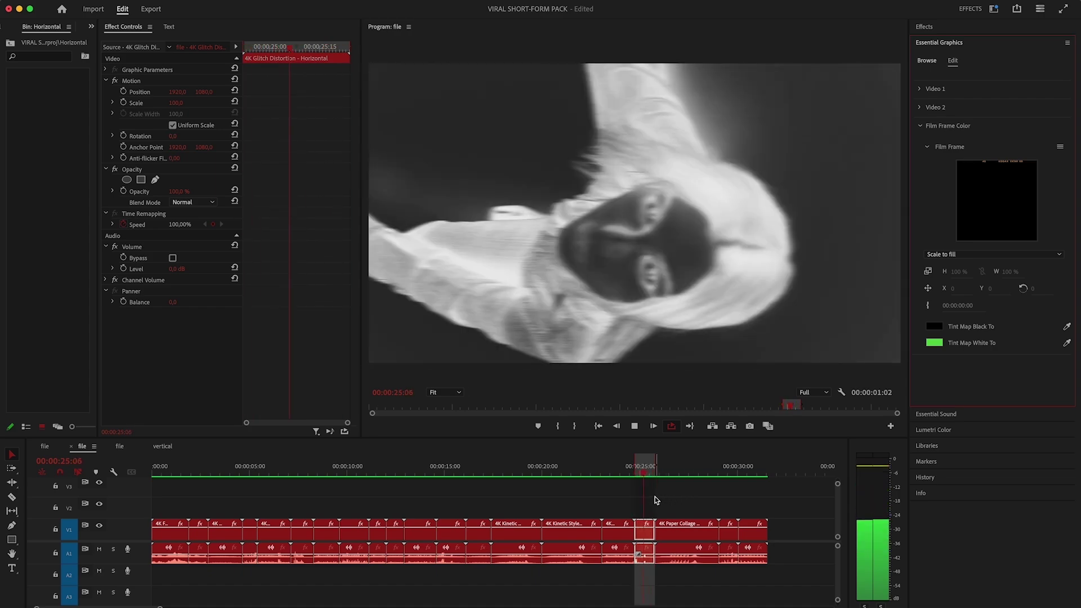
pyautogui.press('space')
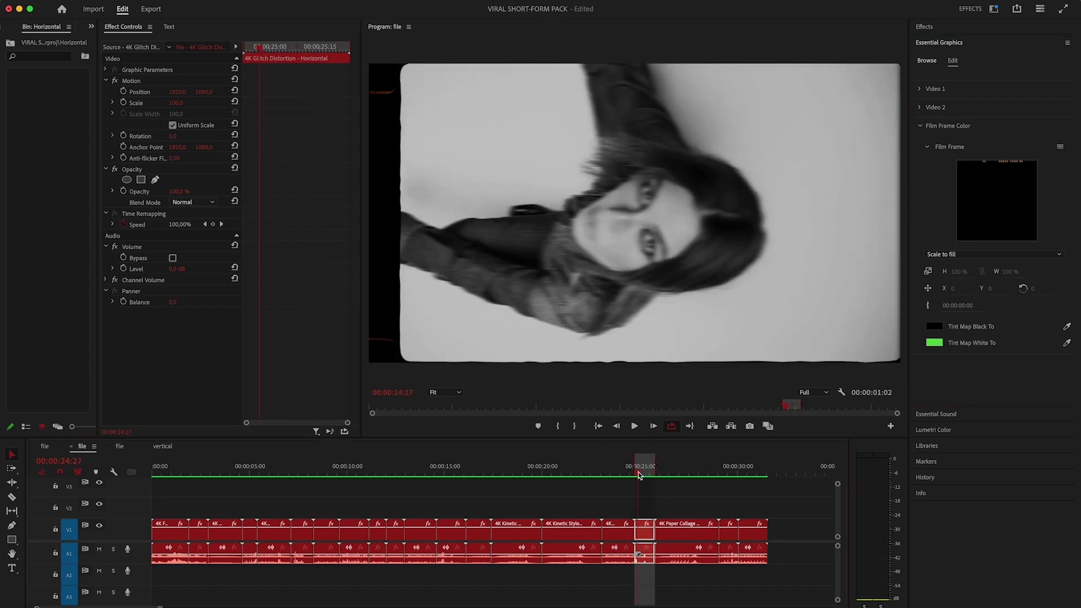
pyautogui.click(640, 475)
pyautogui.press('space')
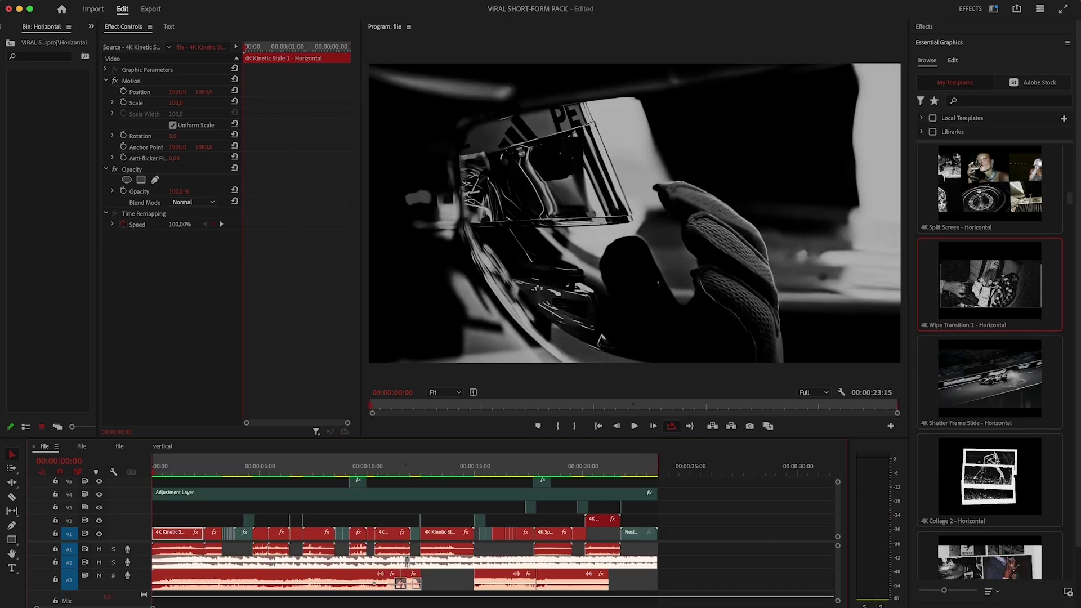
# - Play the horizontal 'file' sequence with its adjustment layer and stacked template clips
pyautogui.press('space')
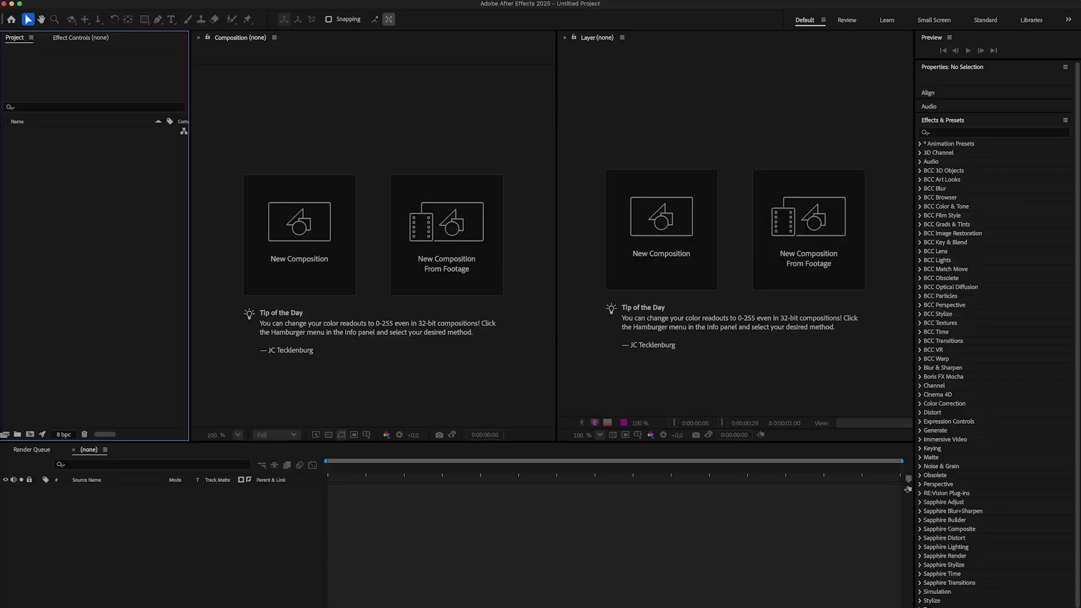
# - Open the 4K Motion Blur 2 - Horizontal .mogrt from the Horizontal folder and extract it into a chosen folder
pyautogui.click(90, 0)
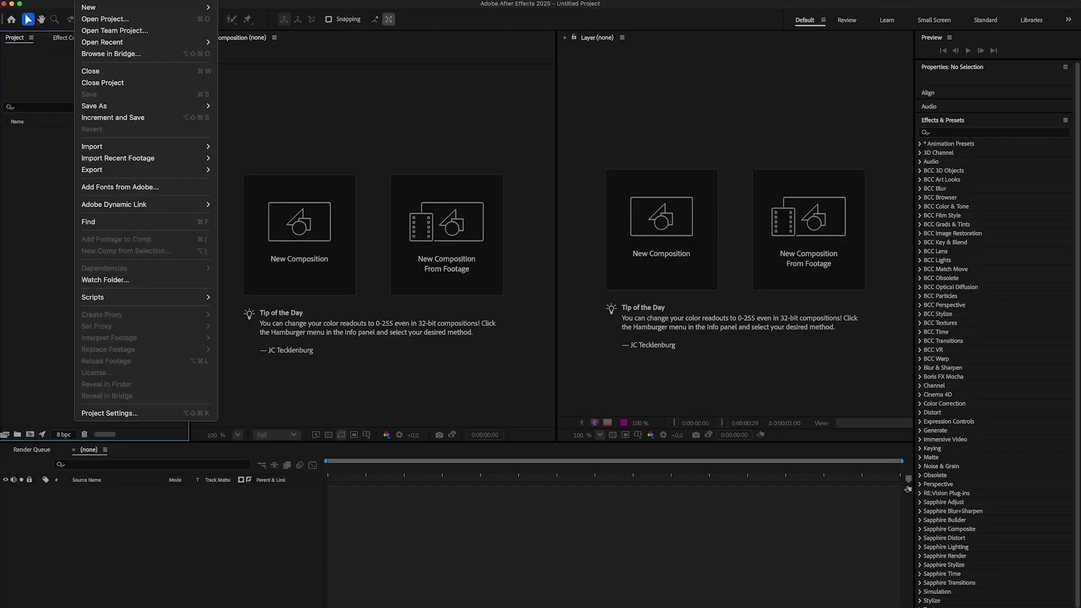
pyautogui.click(96, 20)
pyautogui.doubleClick(367, 105)
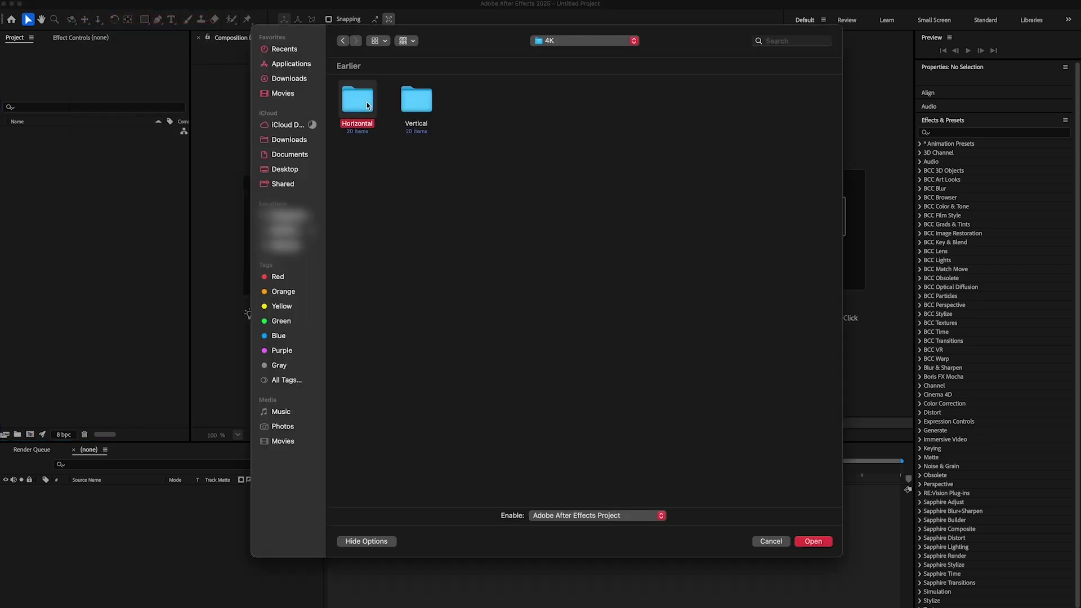
pyautogui.doubleClick(419, 170)
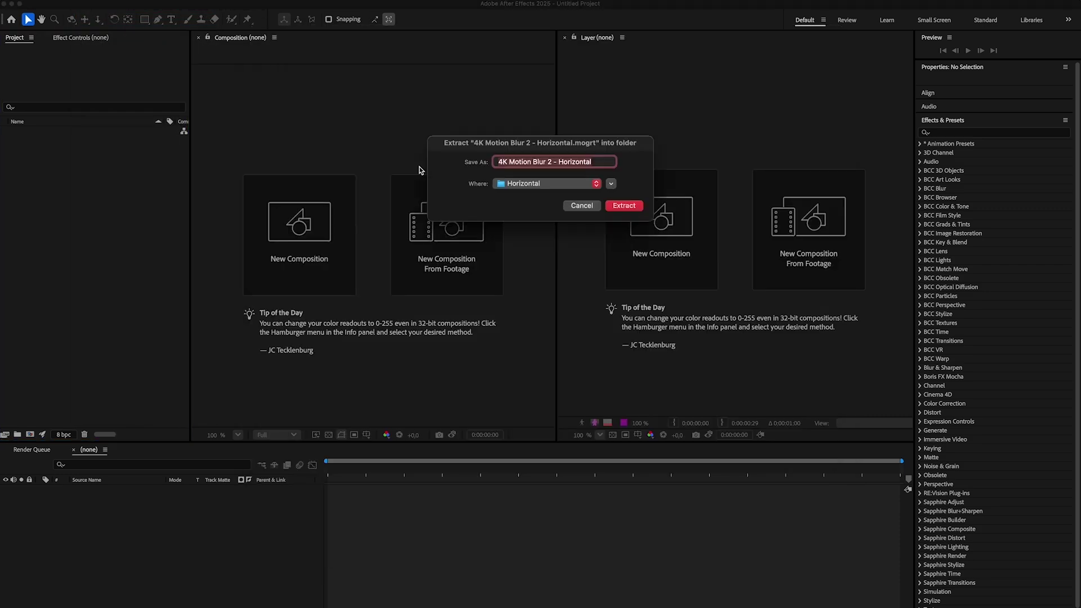
pyautogui.click(611, 184)
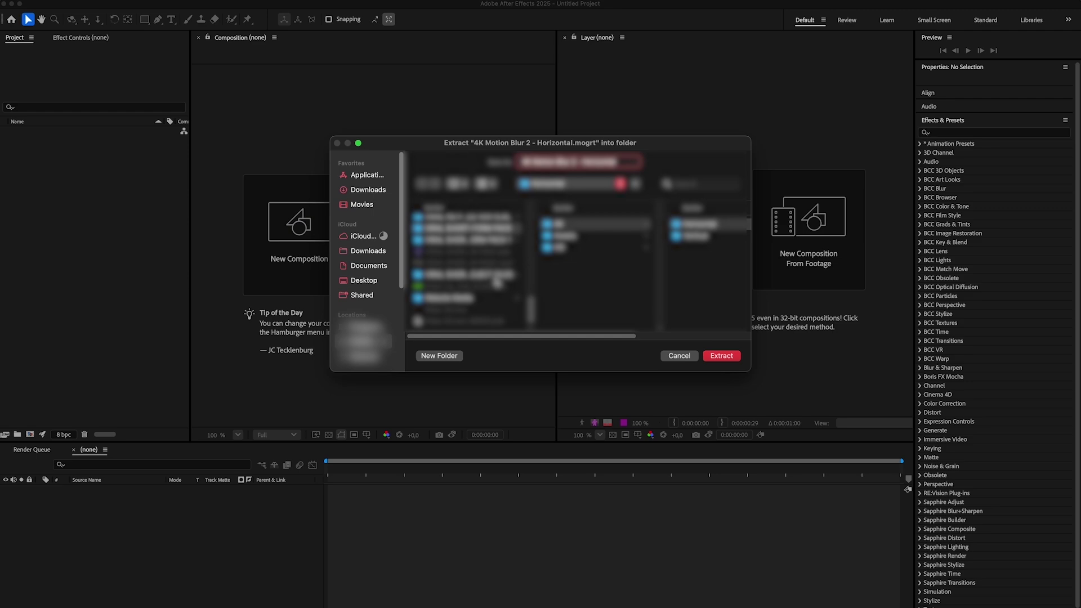
pyautogui.click(504, 275)
pyautogui.click(718, 359)
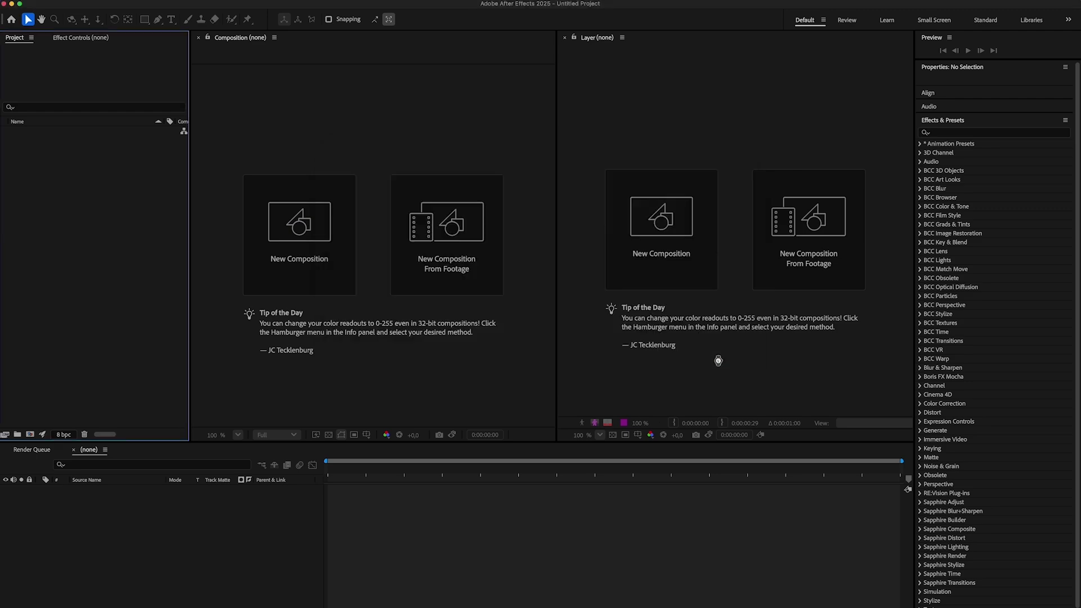
# - Hide layer handles, open the Photos precomp and play it from the first frame
pyautogui.press('super+shift+h')
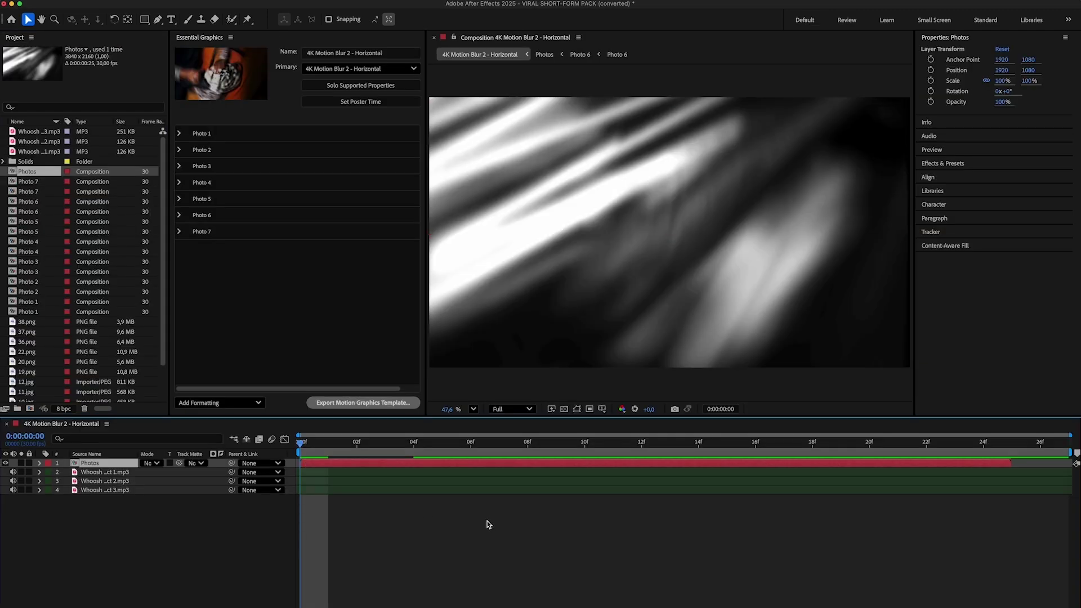
pyautogui.doubleClick(338, 464)
pyautogui.press('Home')
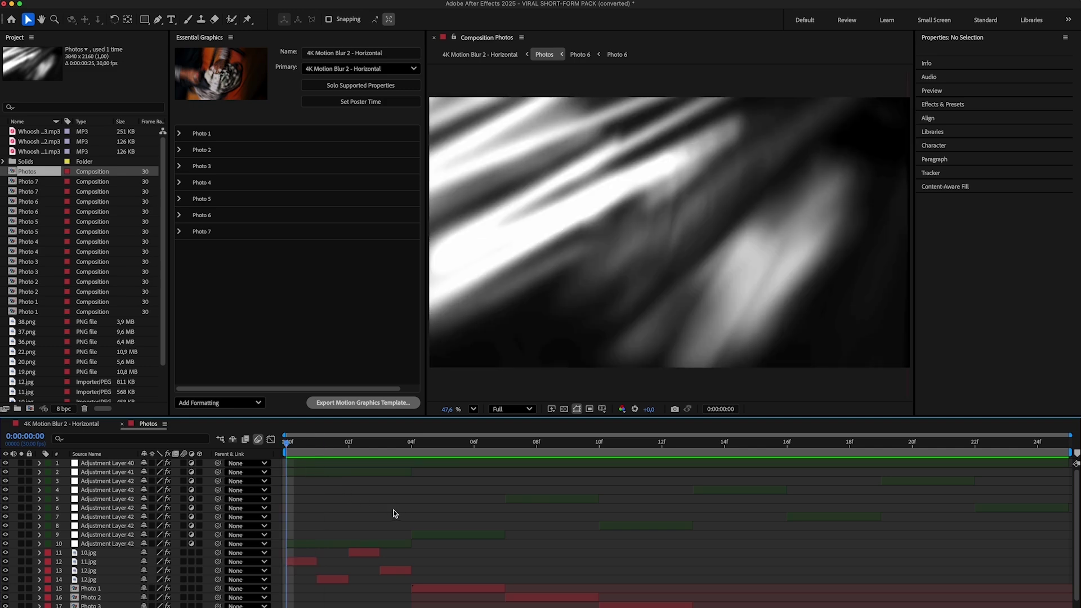
pyautogui.press('space')
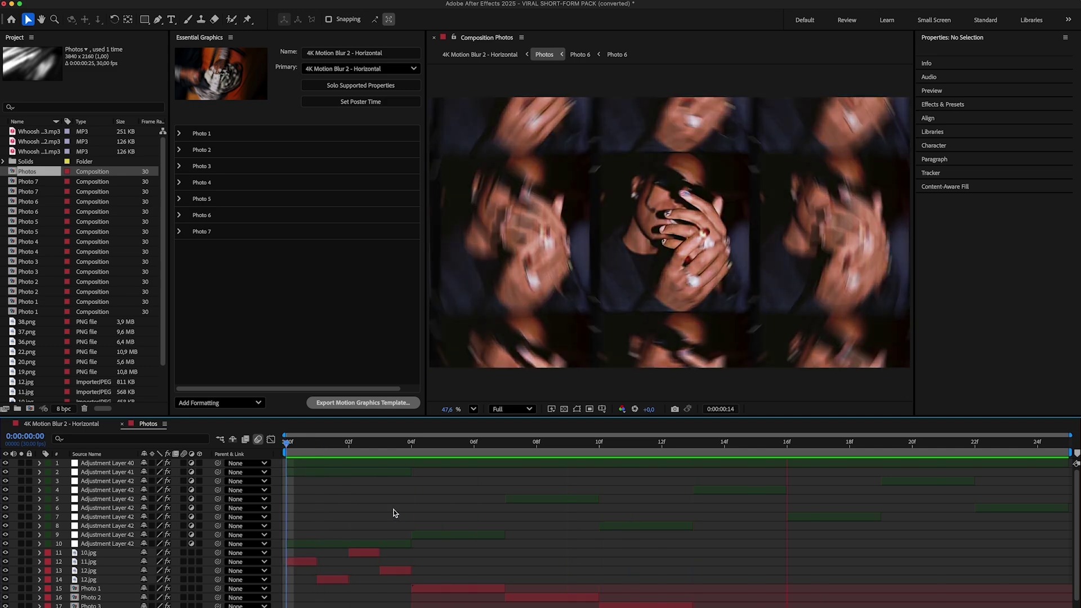
# - Place Untitled-59.png, Untitled-58 (1).png and the new PNG into the Photo 2–4 comps over the placeholders
pyautogui.doubleClick(105, 575)
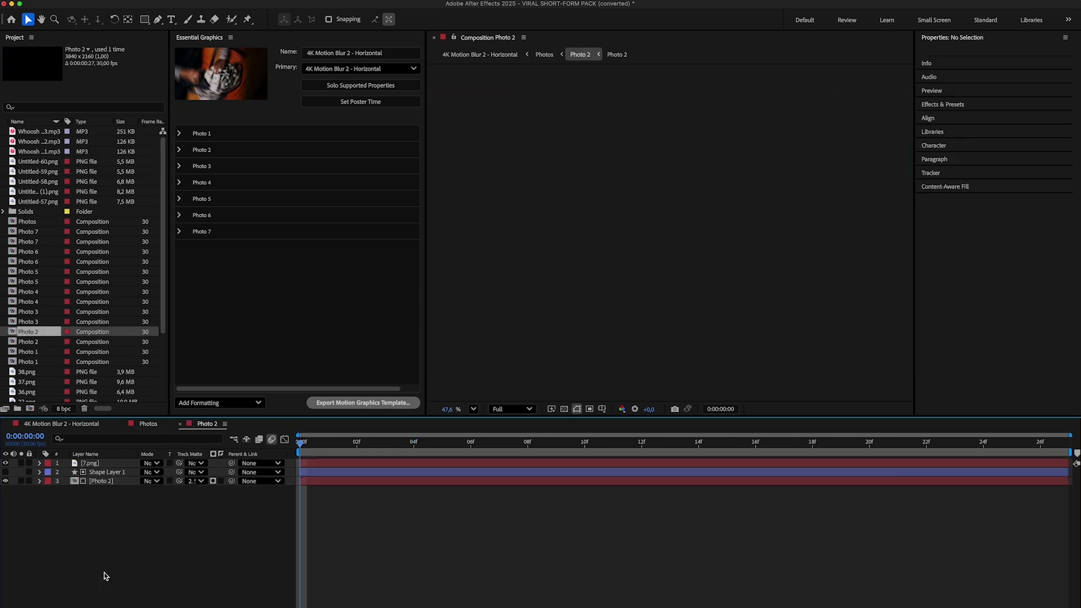
pyautogui.doubleClick(111, 481)
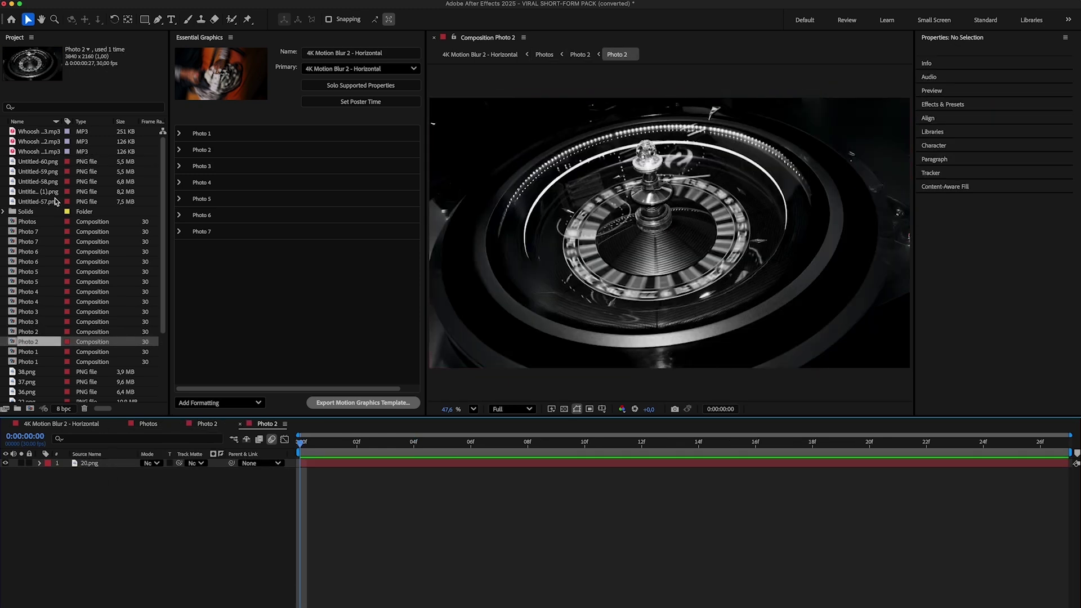
pyautogui.click(49, 172)
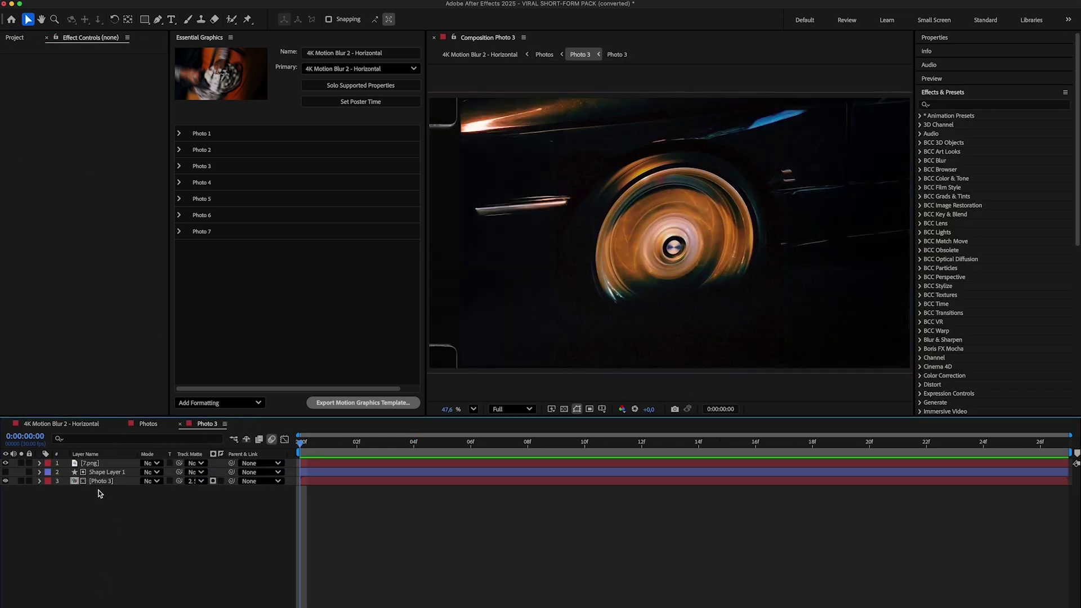
pyautogui.click(12, 39)
pyautogui.click(49, 191)
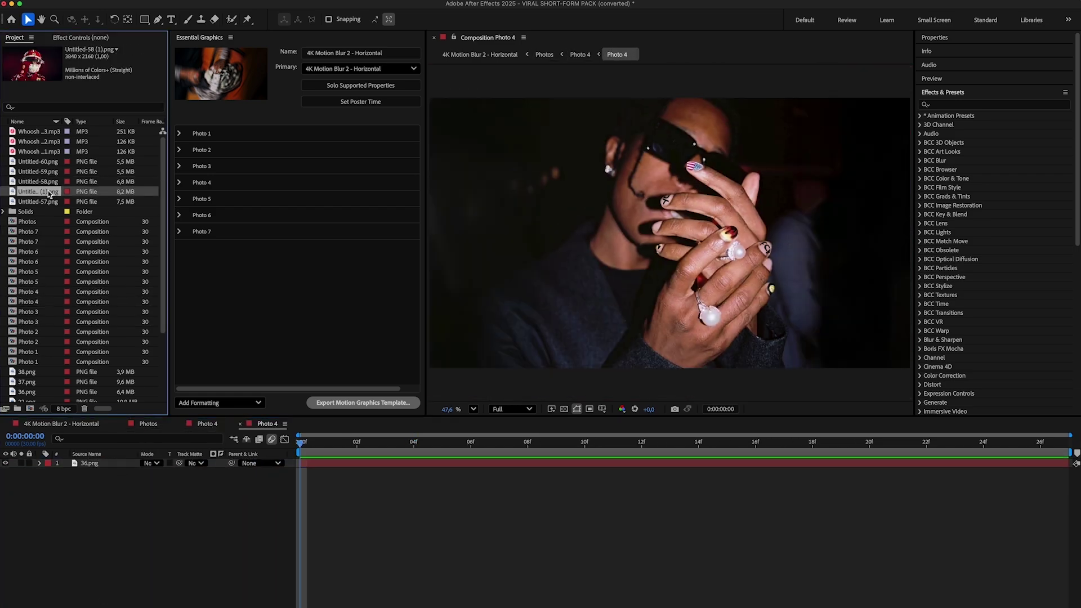
pyautogui.click(107, 465)
pyautogui.press('super+alt+slash')
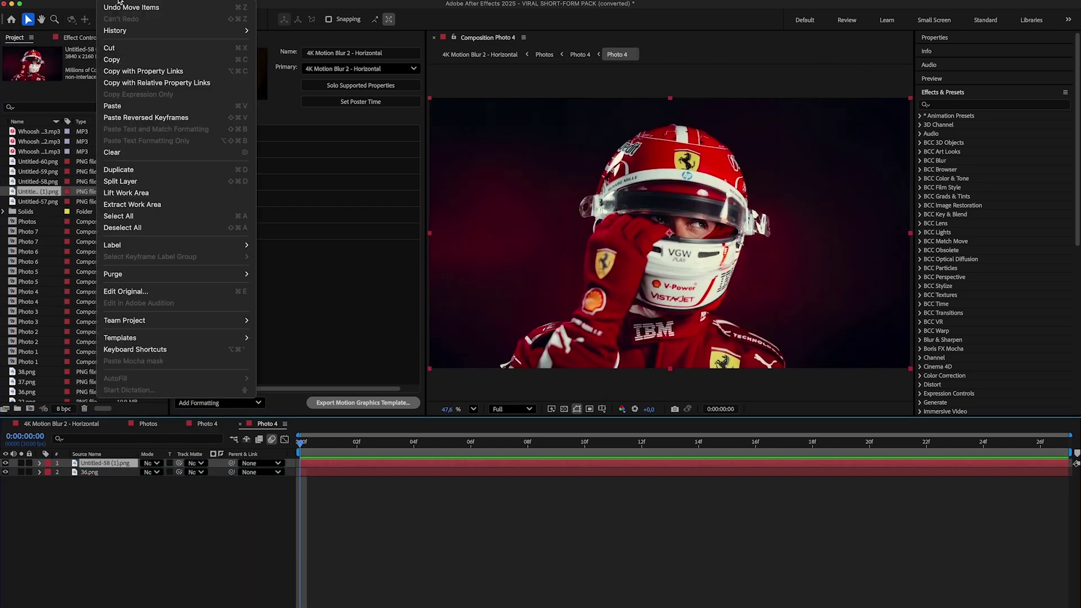
pyautogui.press('super+w')
pyautogui.press('super+w')
pyautogui.scroll(-2, 104, 601)
pyautogui.doubleClick(104, 600)
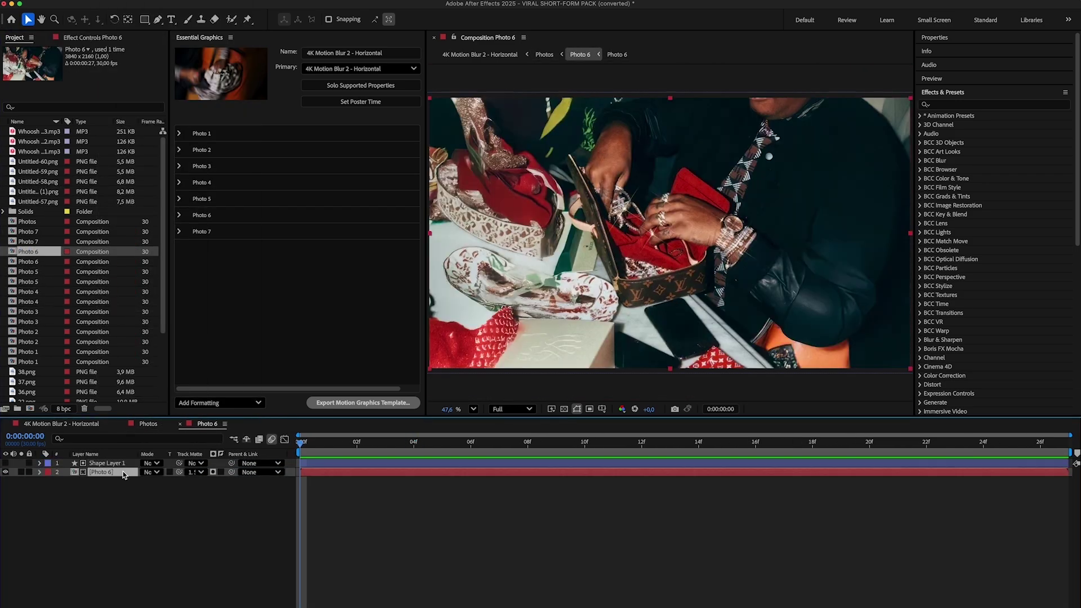
# - Close Photo 7 and scrub the Photos timeline to 0:00:00:08 to check the helmet frame
pyautogui.press('super+w')
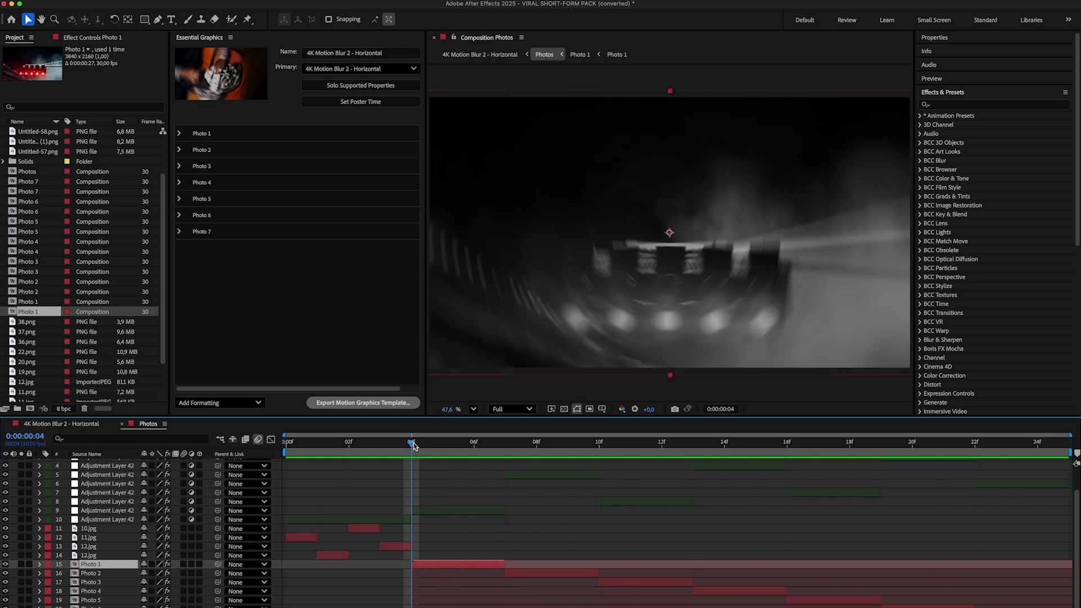
pyautogui.moveTo(415, 446); pyautogui.dragTo(966, 519)
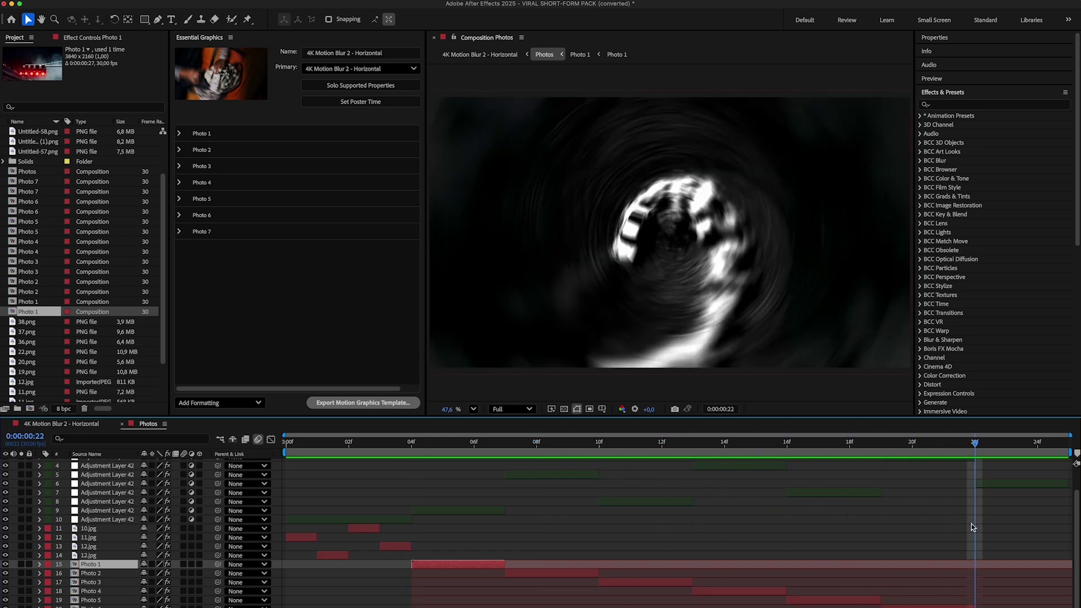